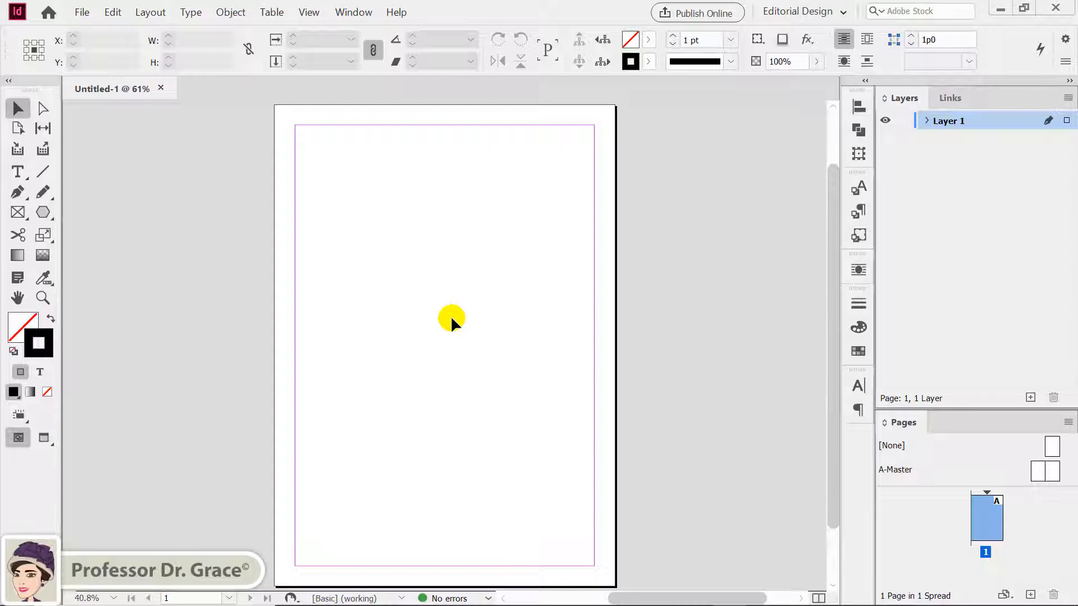
Open the document 35. Links.indd without updating its modified links
{"action": "key", "text": "ctrl+o"}
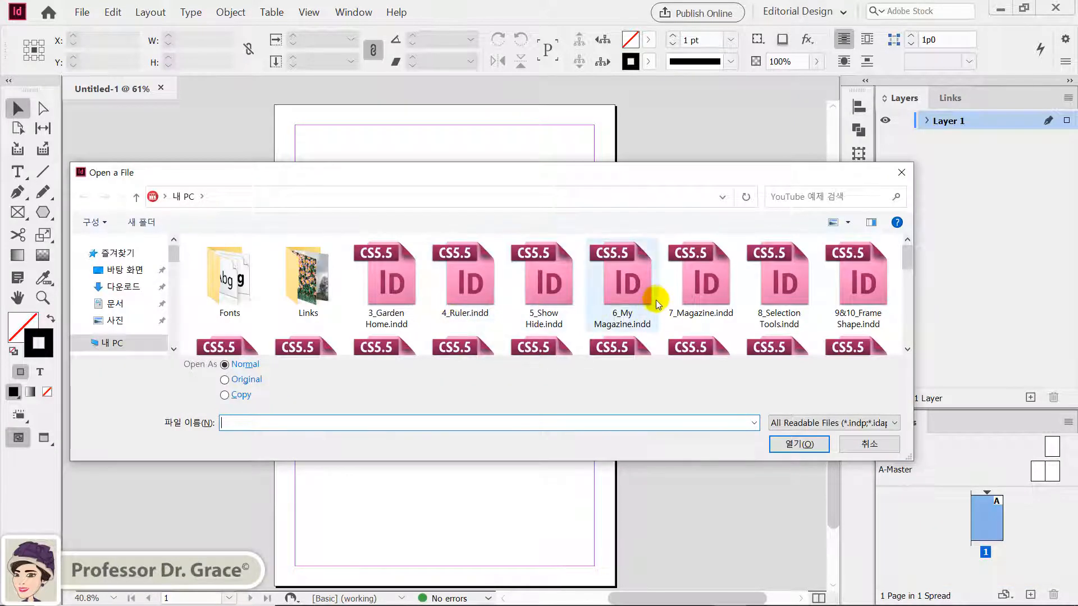
{"action": "scroll", "coordinate": [656, 300], "scroll_direction": "down", "scroll_amount": 3}
{"action": "scroll", "coordinate": [654, 301], "scroll_direction": "down", "scroll_amount": 3}
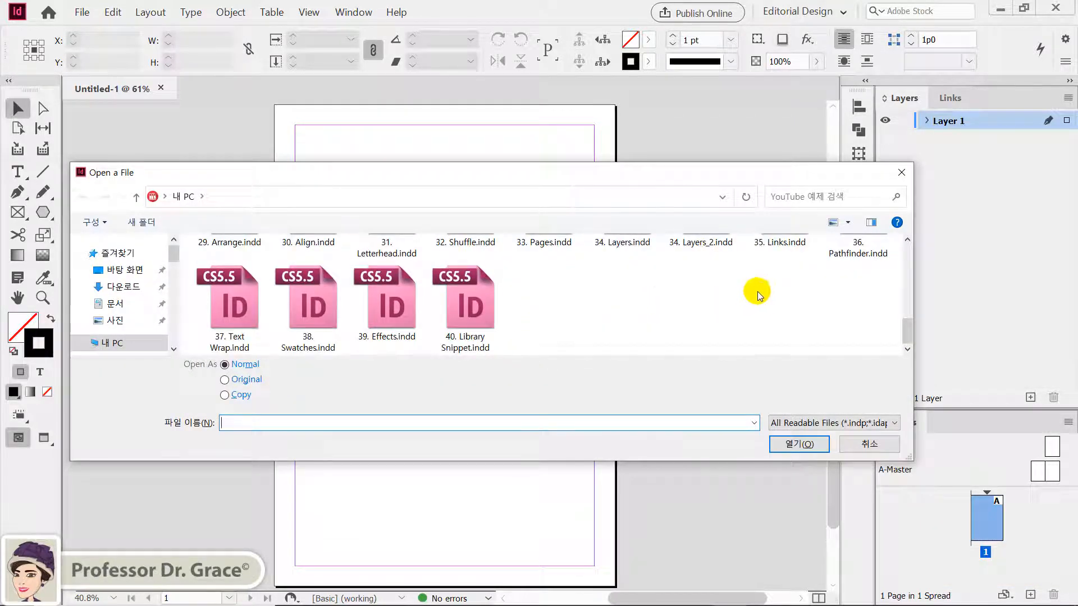
{"action": "left_click", "coordinate": [786, 247]}
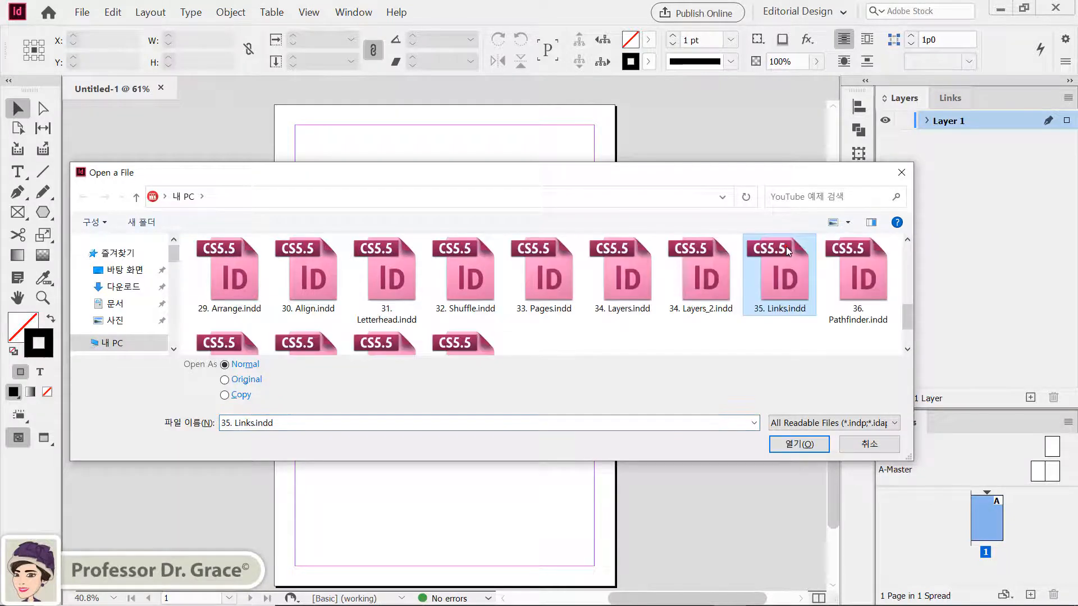
{"action": "double_click", "coordinate": [773, 282]}
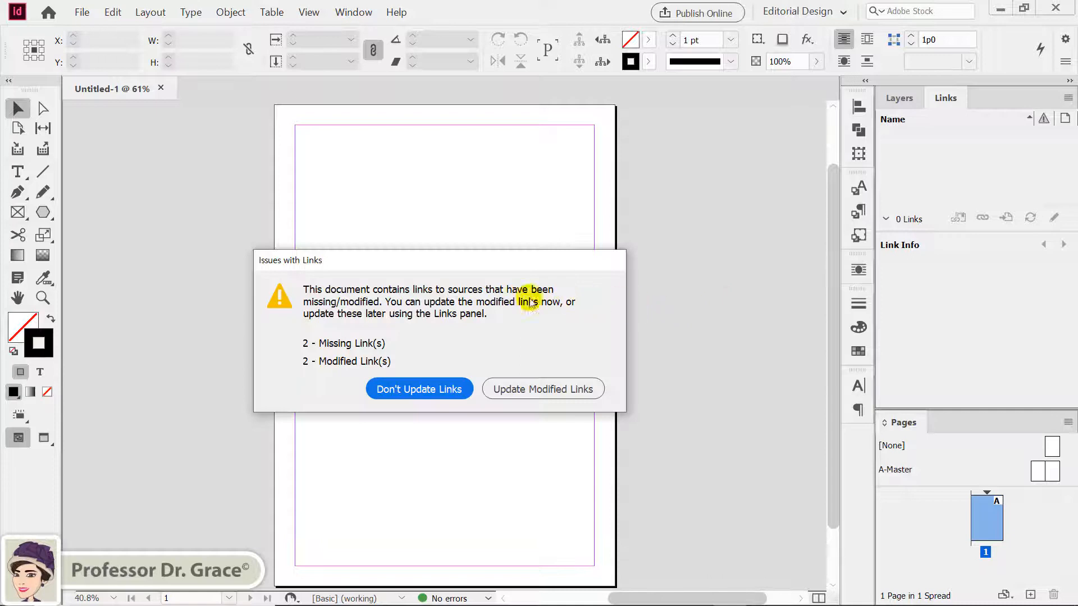
{"action": "left_click", "coordinate": [441, 392]}
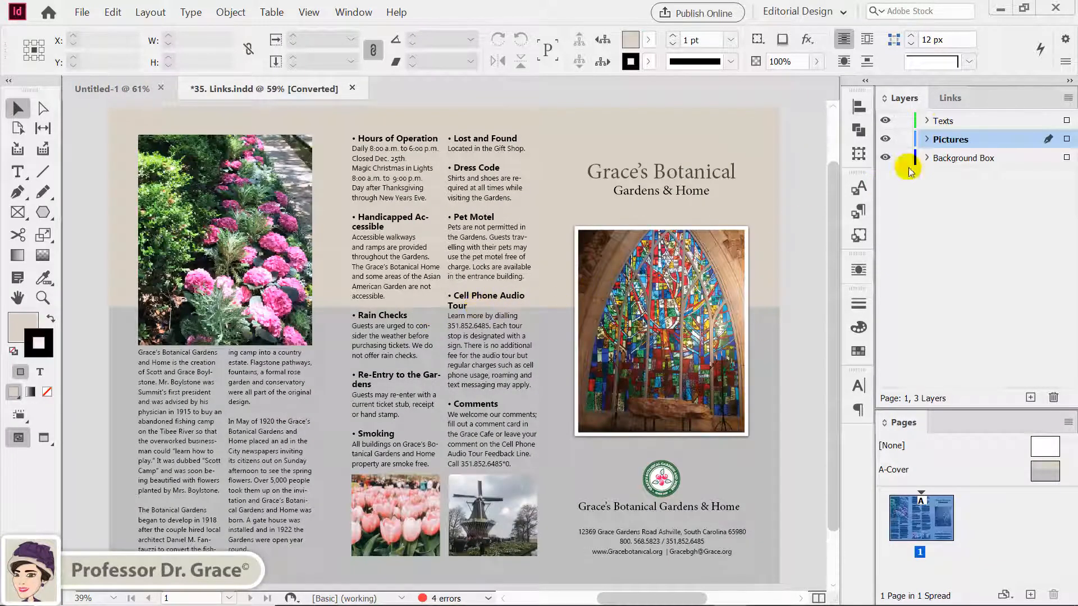
Show the list of the brochure's linked images and check where it is opened from
{"action": "left_click", "coordinate": [949, 99]}
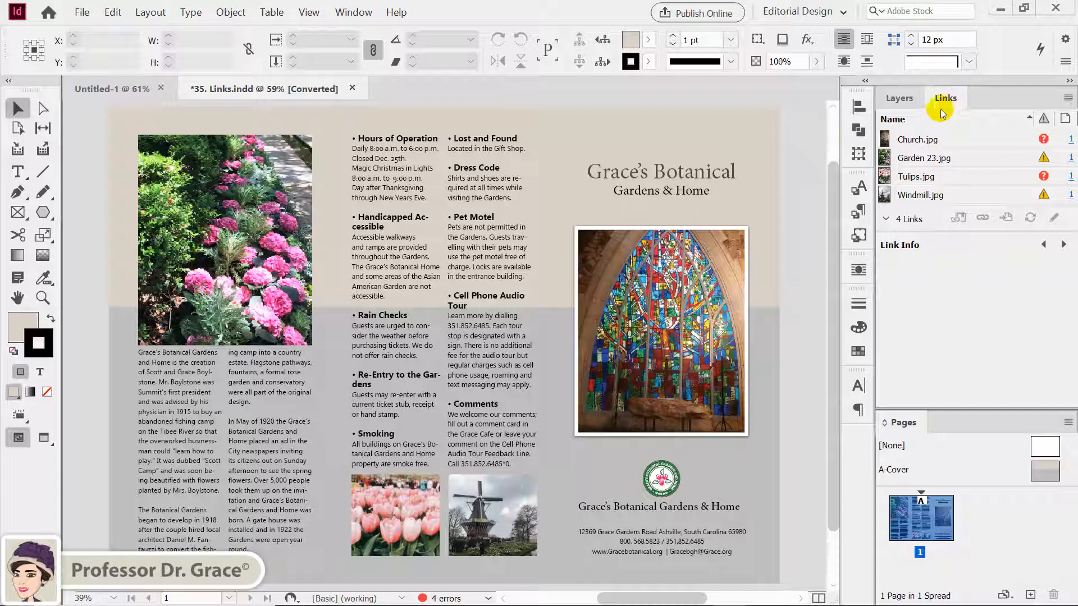
{"action": "left_click", "coordinate": [354, 13]}
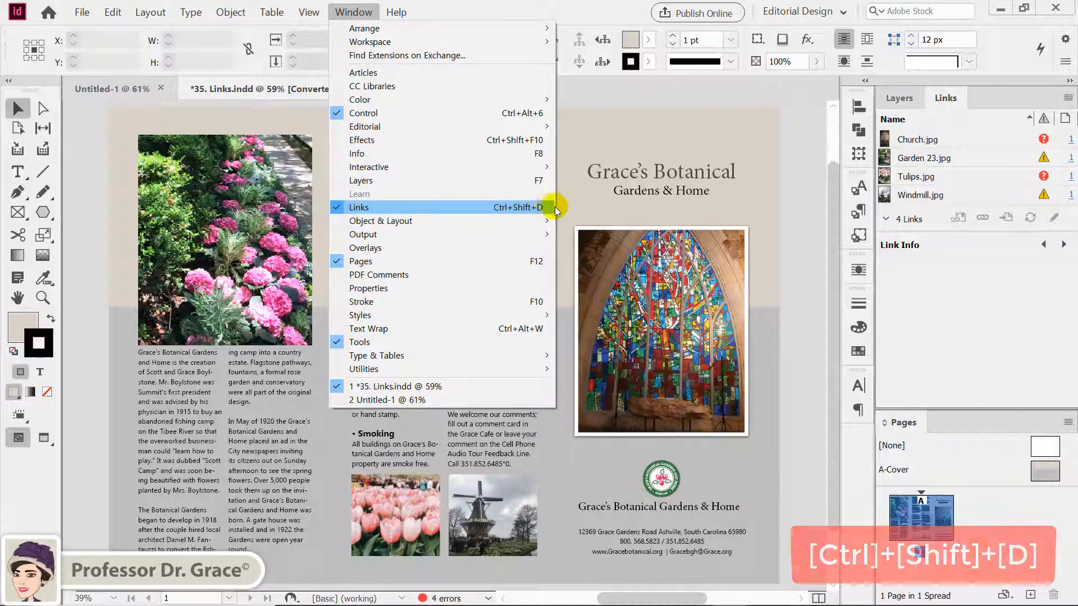
{"action": "left_click", "coordinate": [816, 208]}
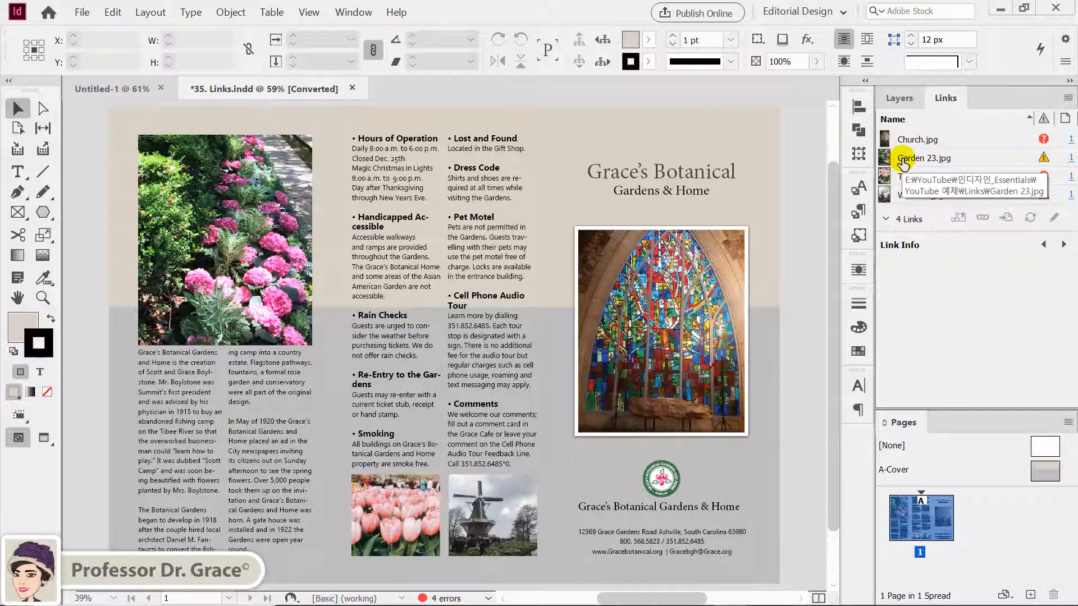
Reverse and restore the name sorting of the links, and move the status column ahead of the names and back
{"action": "left_click", "coordinate": [892, 120]}
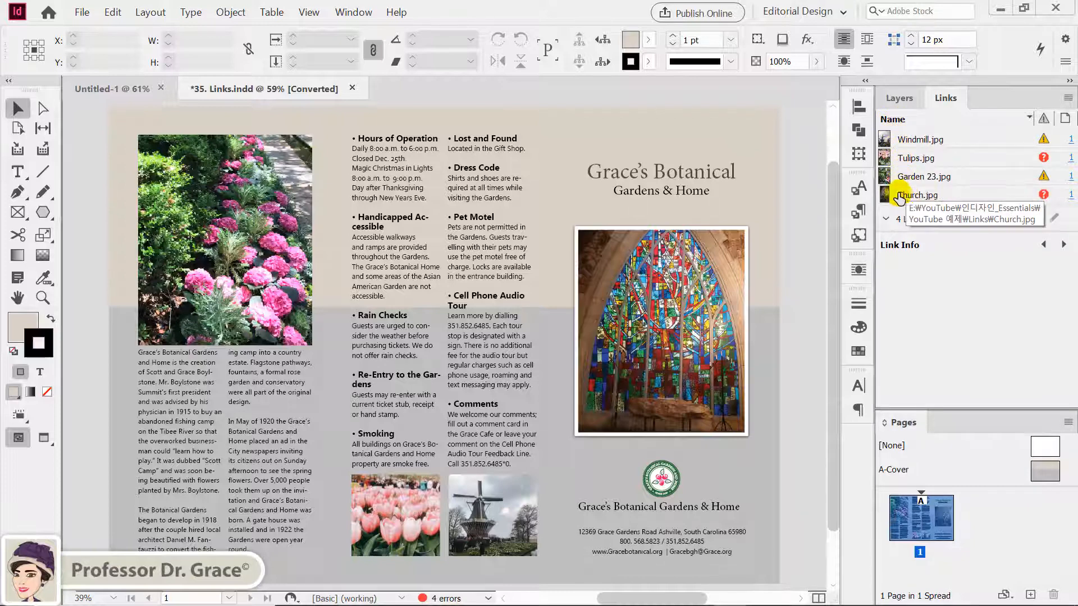
{"action": "left_click", "coordinate": [895, 119]}
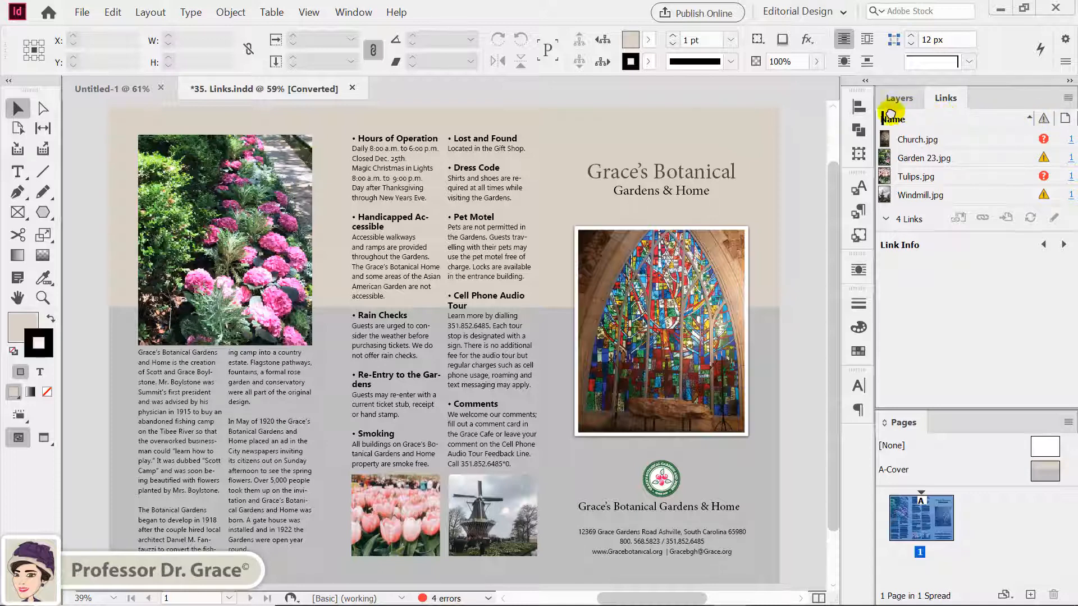
{"action": "left_click_drag", "start_coordinate": [890, 115], "coordinate": [889, 116]}
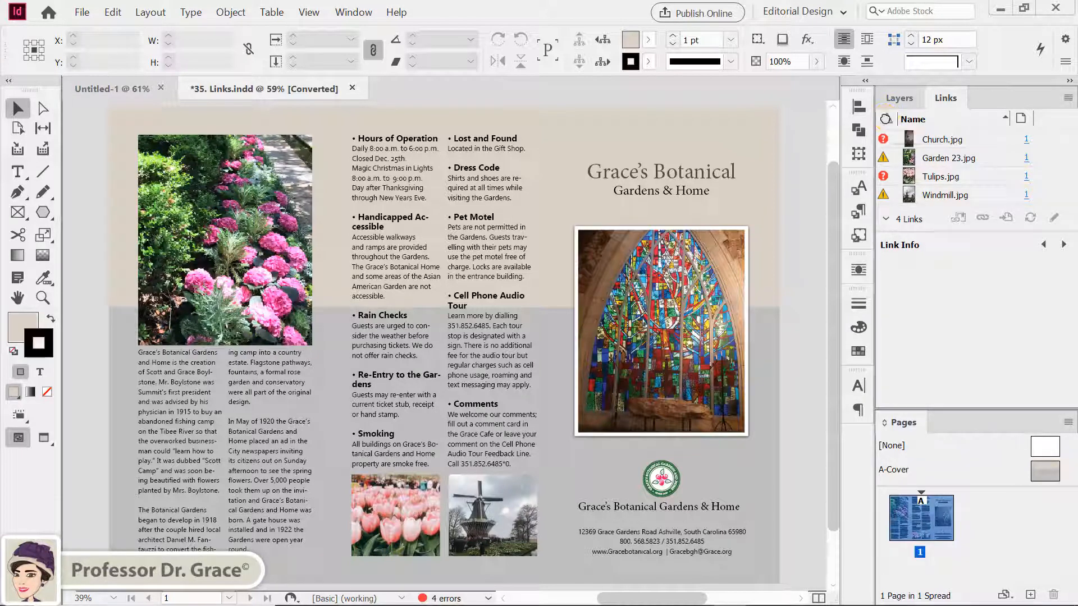
{"action": "left_click_drag", "start_coordinate": [1005, 118], "coordinate": [1003, 117]}
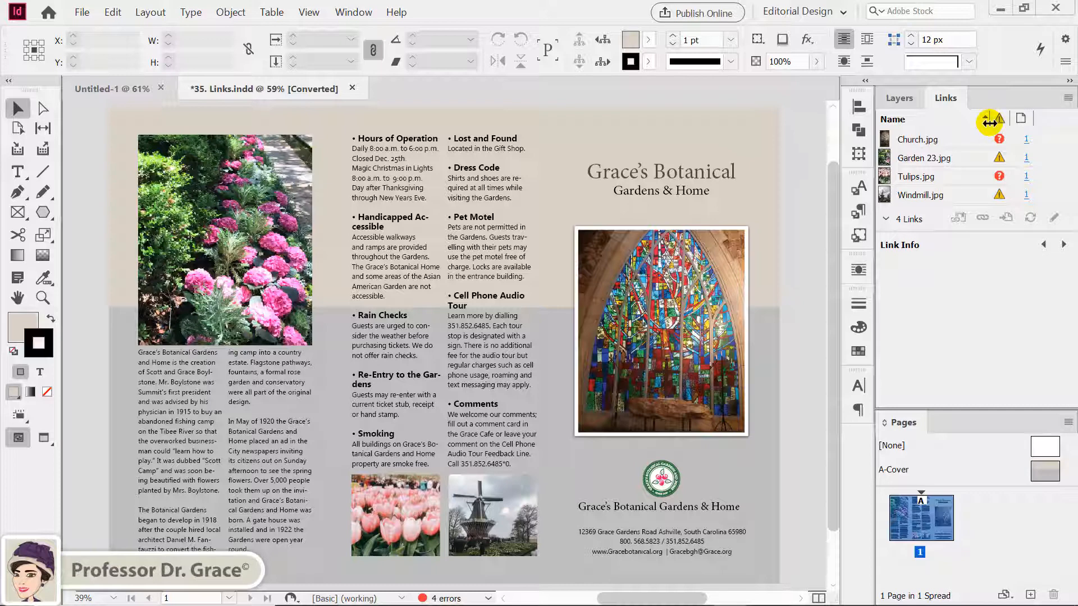
{"action": "left_click_drag", "start_coordinate": [989, 122], "coordinate": [1033, 120]}
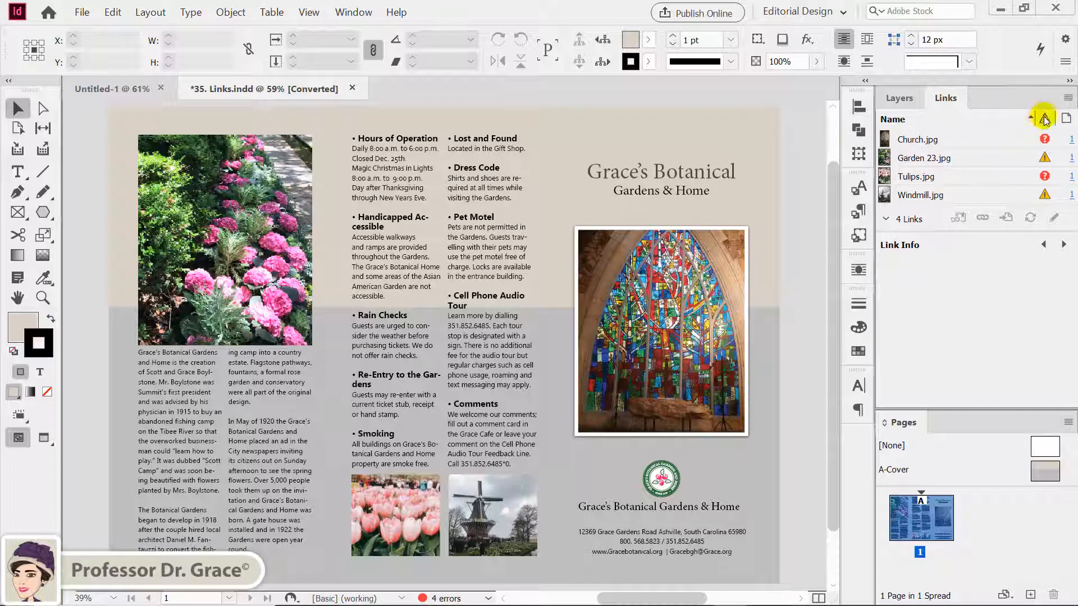
Select the Church.jpg and Garden 23.jpg links together, and hide and reshow the link information
{"action": "left_click", "coordinate": [951, 144], "text": "shift"}
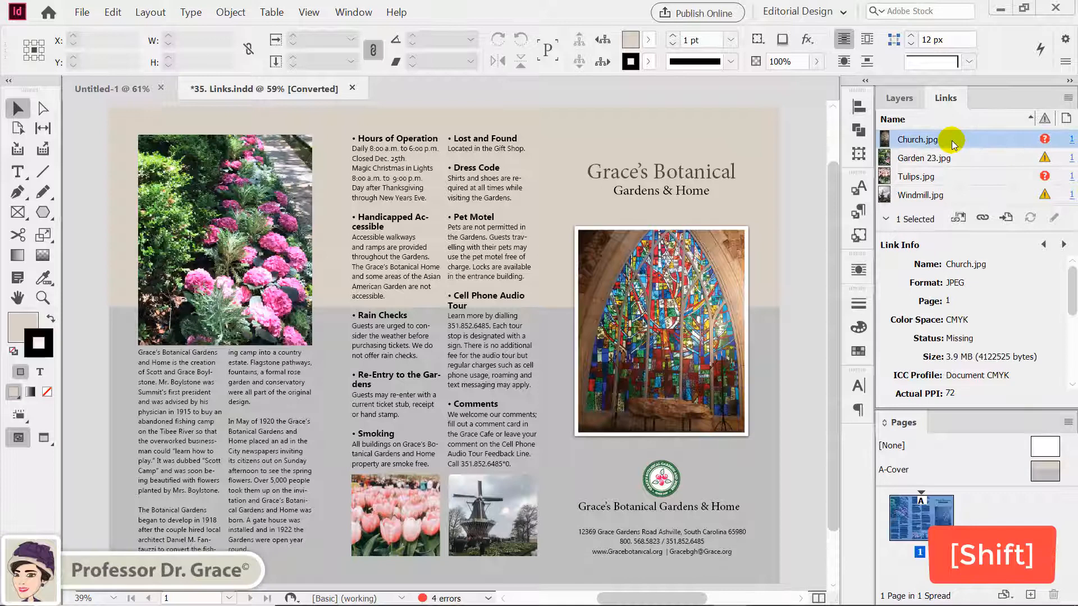
{"action": "left_click", "coordinate": [950, 158], "text": "shift"}
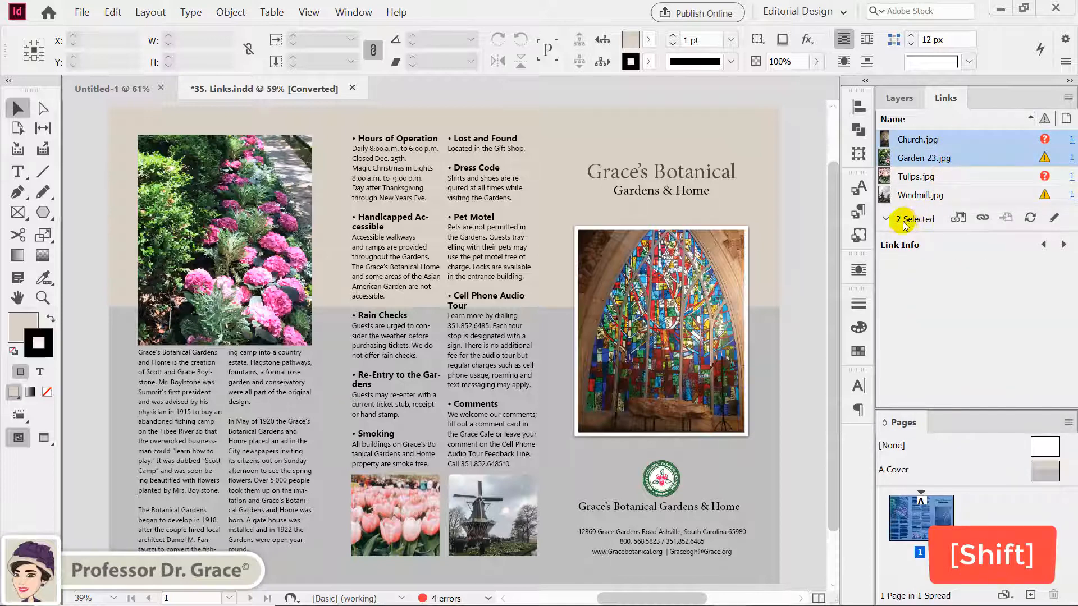
{"action": "mouse_move", "coordinate": [898, 223]}
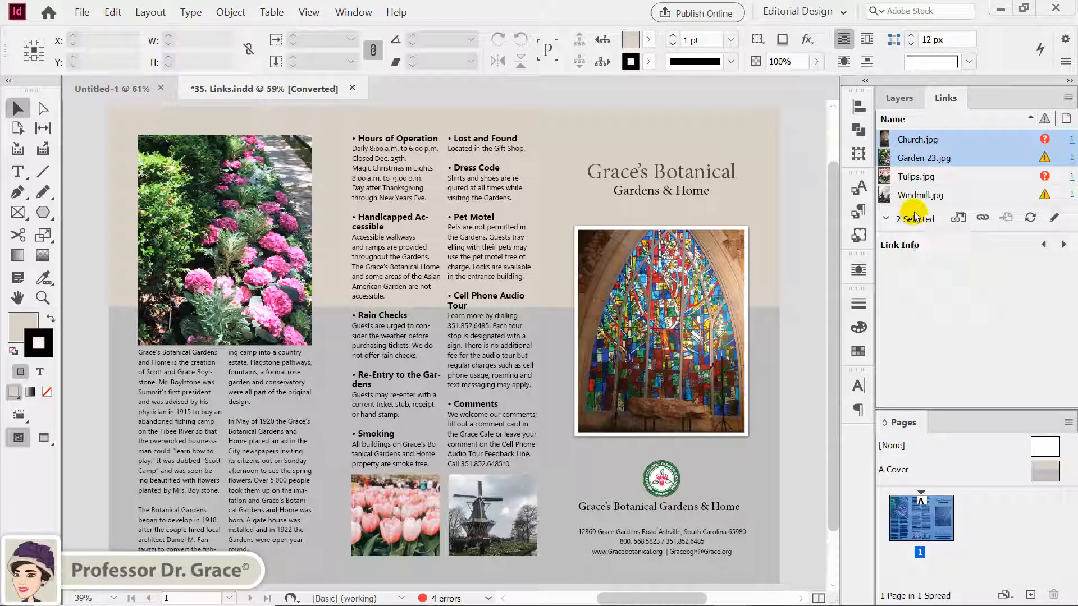
{"action": "left_click", "coordinate": [886, 221]}
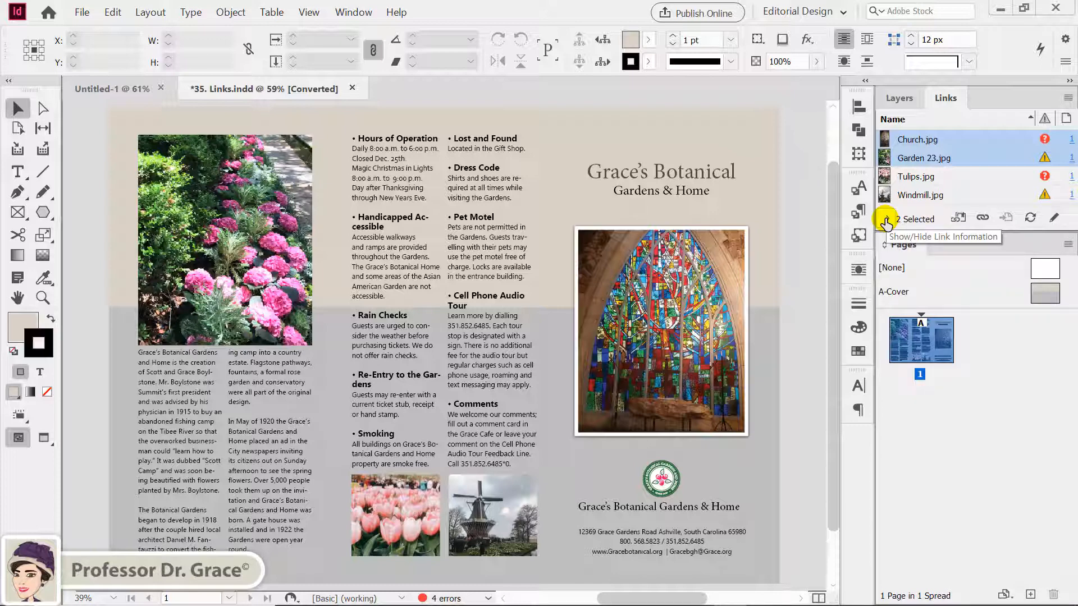
{"action": "left_click", "coordinate": [886, 221]}
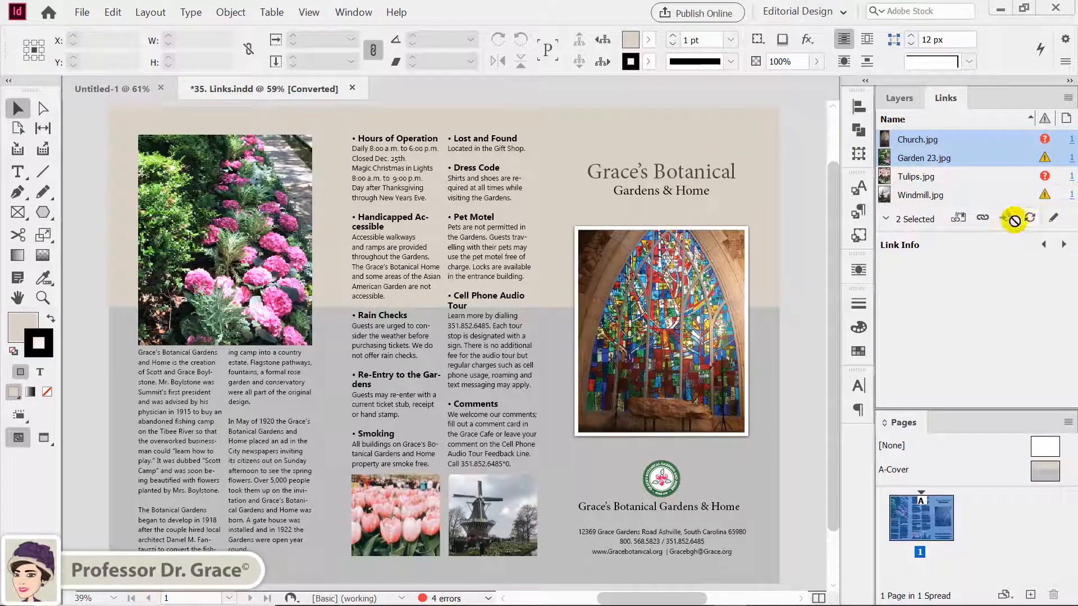
Starting from Tulips.jpg, step backward and forward through the links to view each image's link information
{"action": "left_click", "coordinate": [945, 177]}
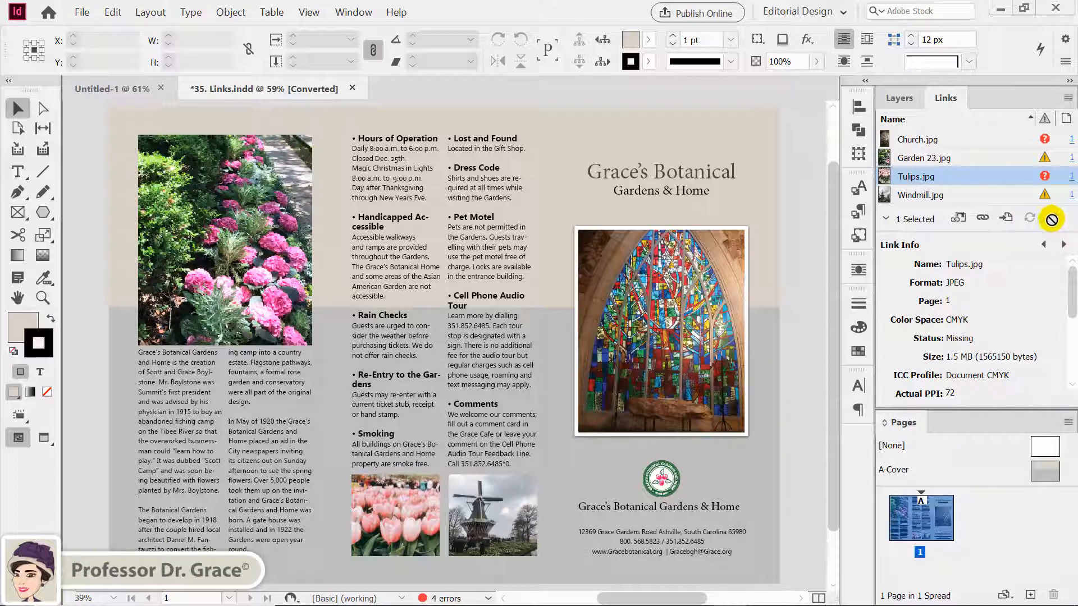
{"action": "left_click", "coordinate": [1038, 246]}
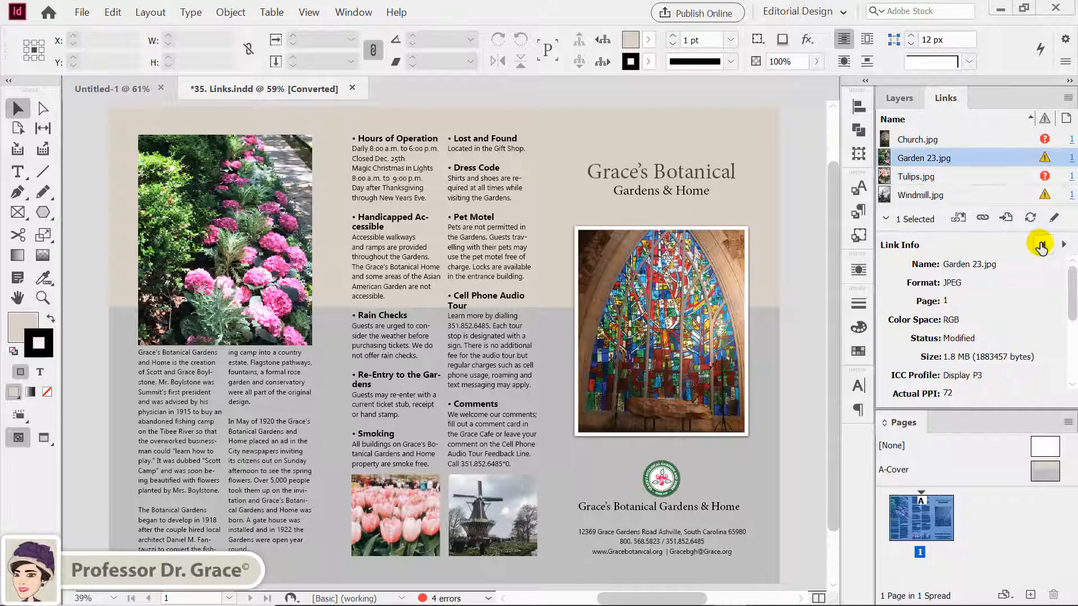
{"action": "left_click", "coordinate": [1042, 246]}
{"action": "left_click", "coordinate": [1042, 246]}
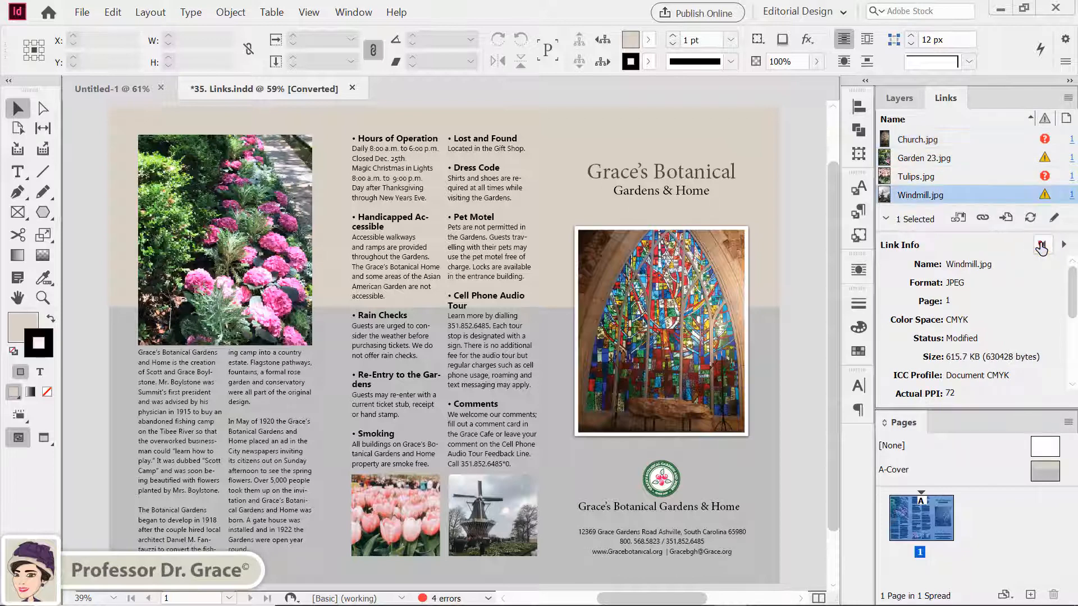
{"action": "left_click", "coordinate": [1041, 246]}
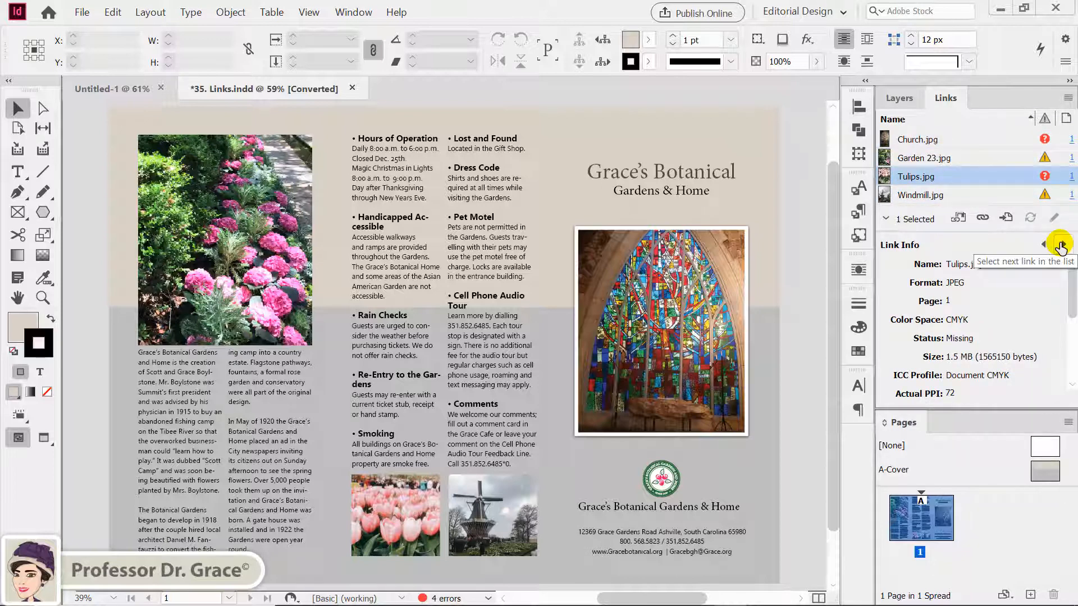
{"action": "left_click", "coordinate": [1061, 245]}
{"action": "left_click", "coordinate": [1060, 245]}
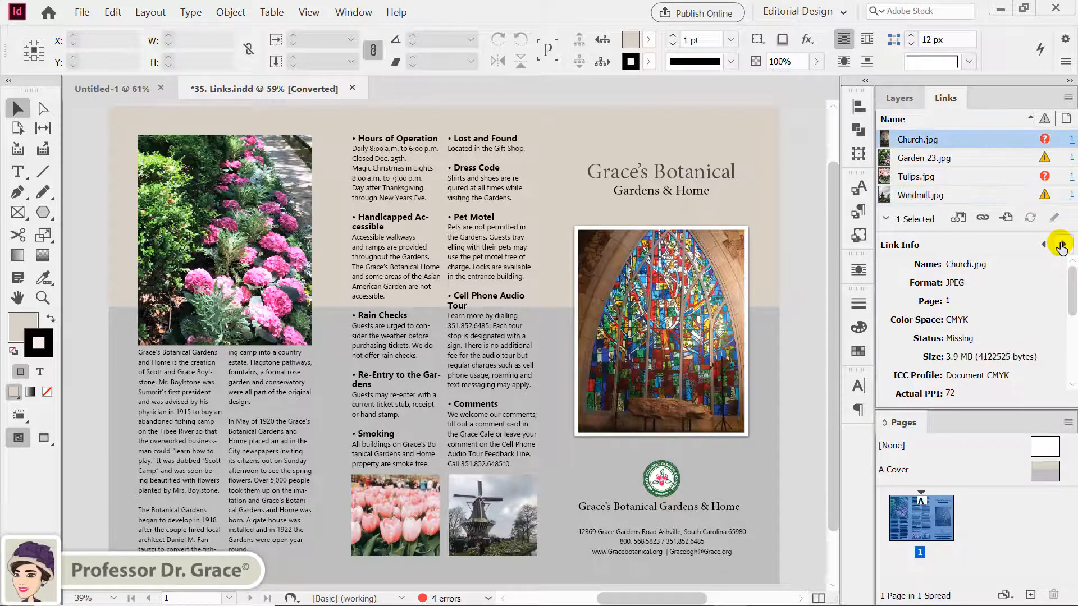
{"action": "left_click", "coordinate": [1061, 245]}
{"action": "left_click", "coordinate": [1060, 246]}
{"action": "left_click", "coordinate": [1060, 245]}
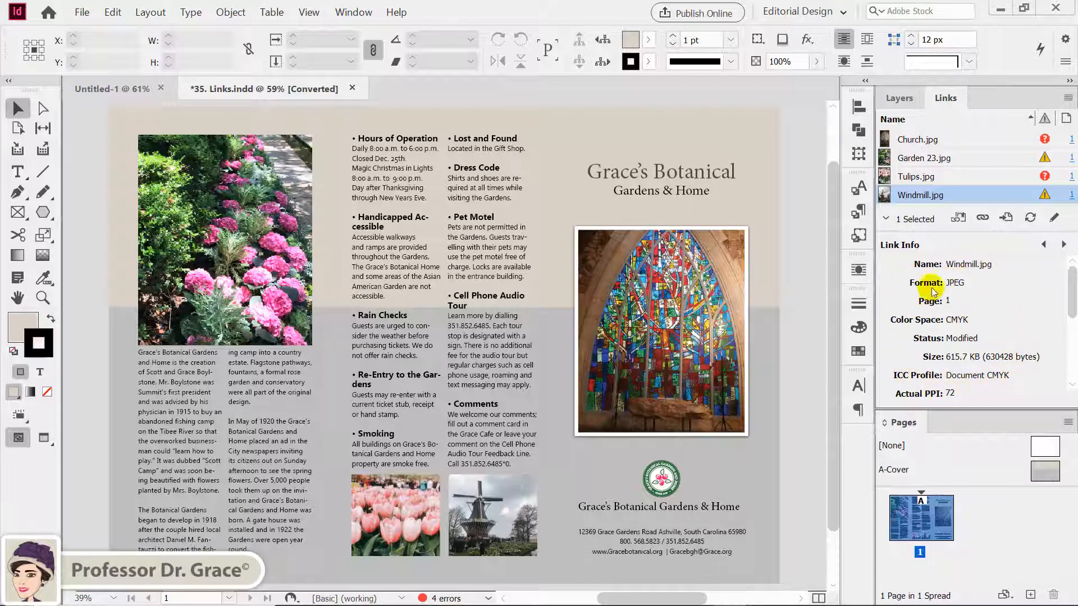
Give the links list slightly more height and examine the status and details of the modified and missing images
{"action": "left_click", "coordinate": [935, 160]}
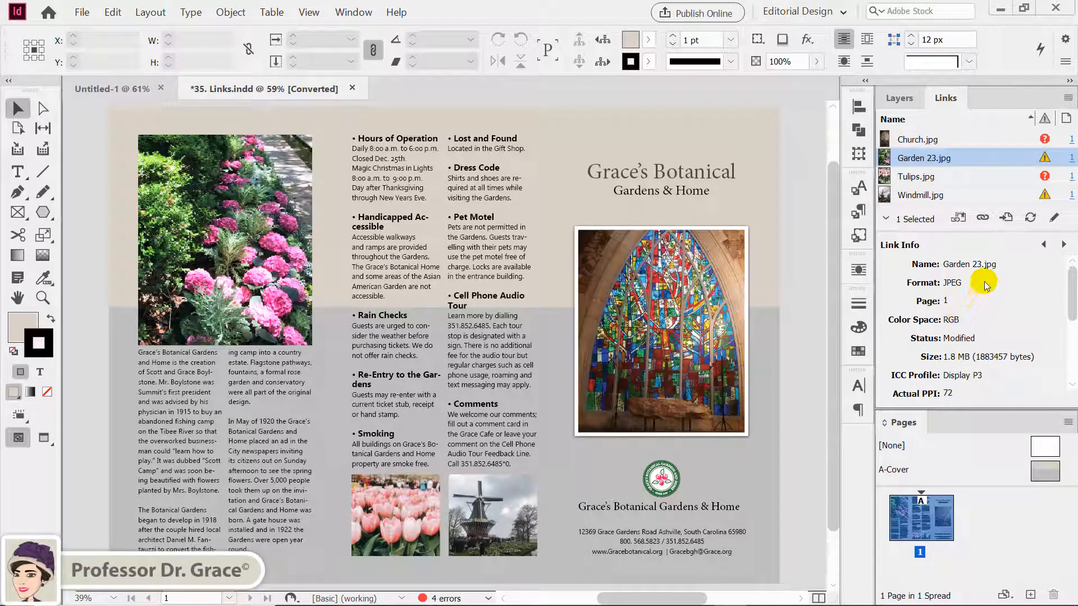
{"action": "mouse_move", "coordinate": [976, 233]}
{"action": "left_mouse_down"}
{"action": "mouse_move", "coordinate": [976, 335]}
{"action": "mouse_move", "coordinate": [982, 229]}
{"action": "mouse_move", "coordinate": [981, 242]}
{"action": "left_mouse_up"}
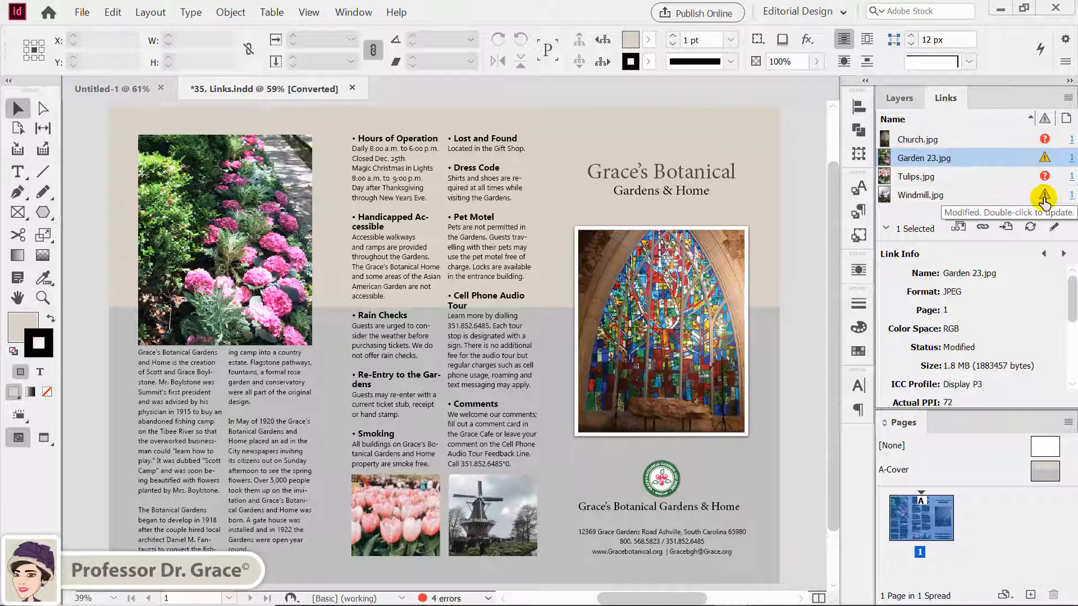
{"action": "left_click", "coordinate": [1003, 138]}
{"action": "left_click", "coordinate": [957, 179]}
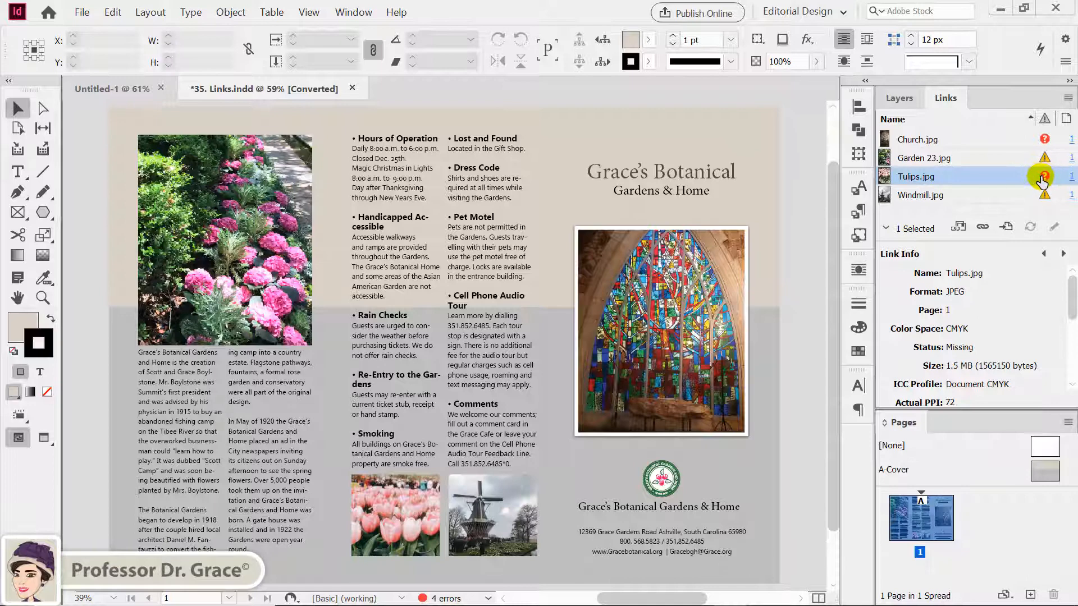
{"action": "left_click", "coordinate": [1043, 140]}
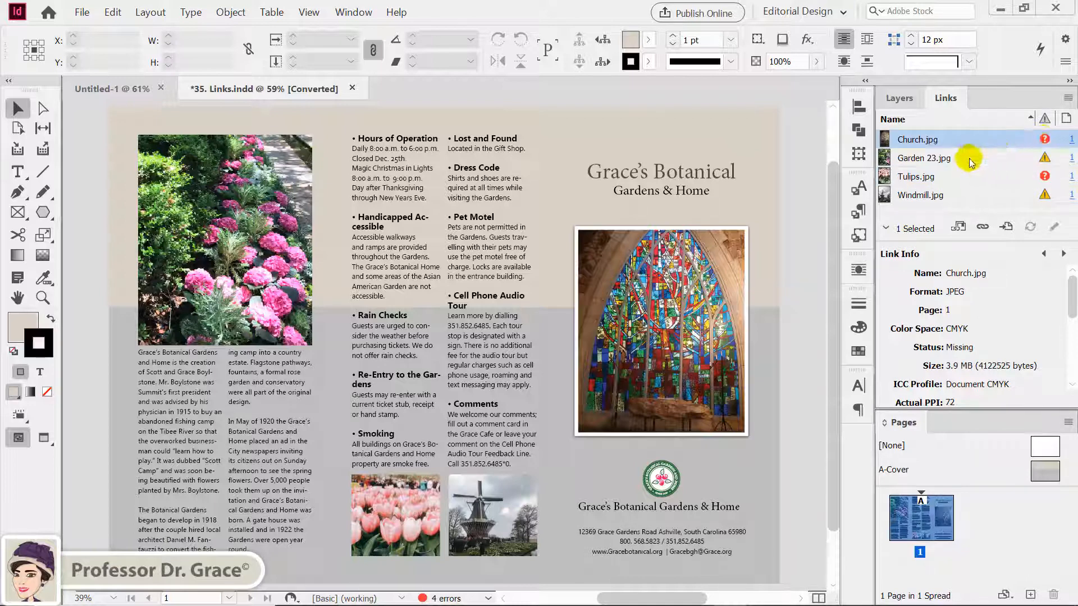
{"action": "left_click", "coordinate": [973, 158]}
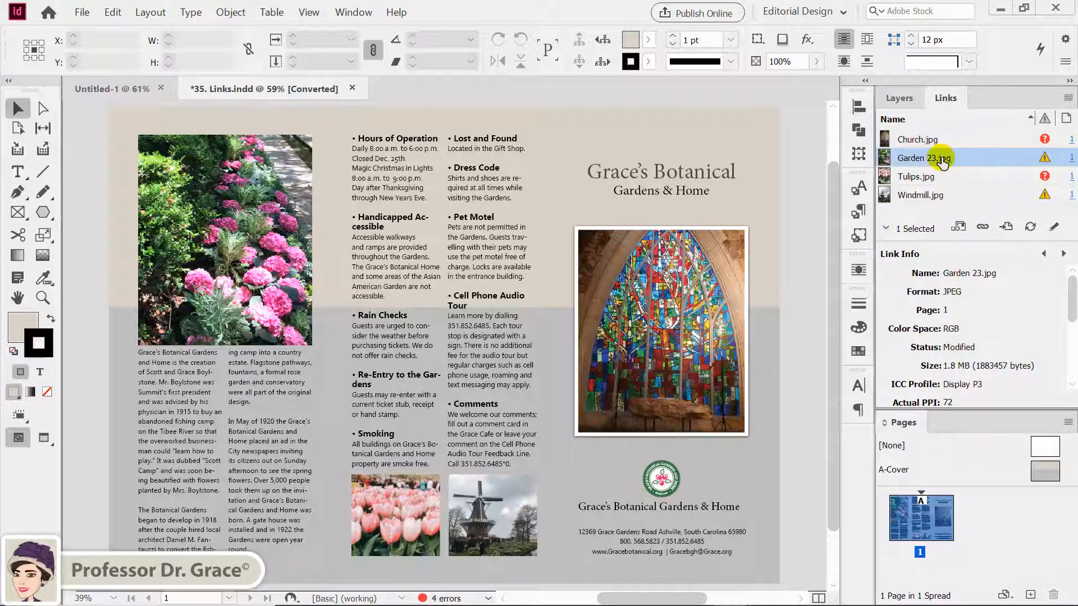
{"action": "left_click", "coordinate": [935, 196]}
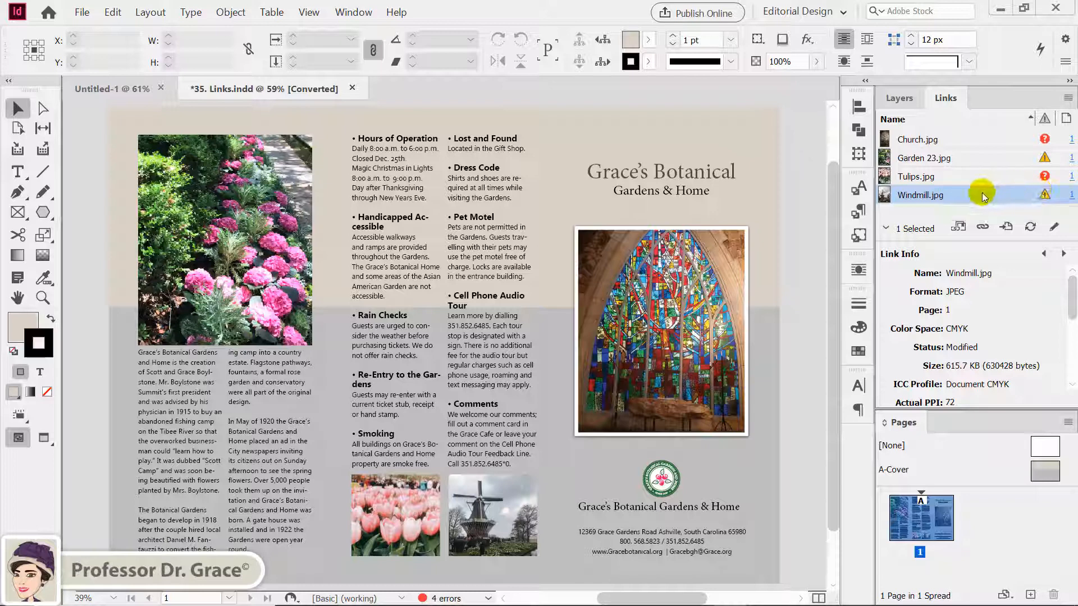
Go to the linked Church.jpg image in the layout, deselect it and fit the page in the window
{"action": "left_click", "coordinate": [968, 139]}
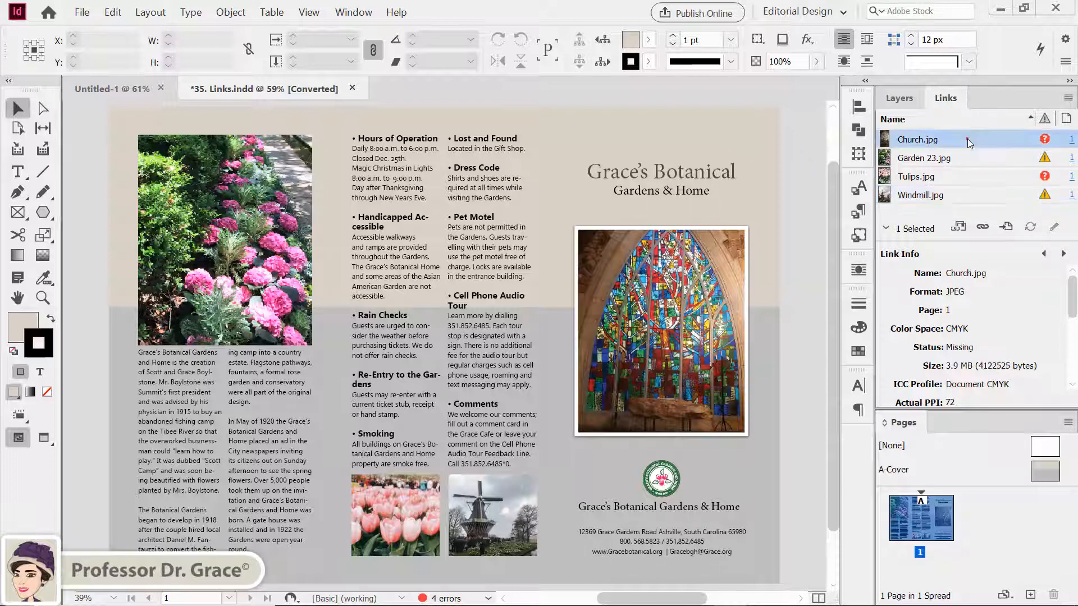
{"action": "left_click", "coordinate": [1005, 228]}
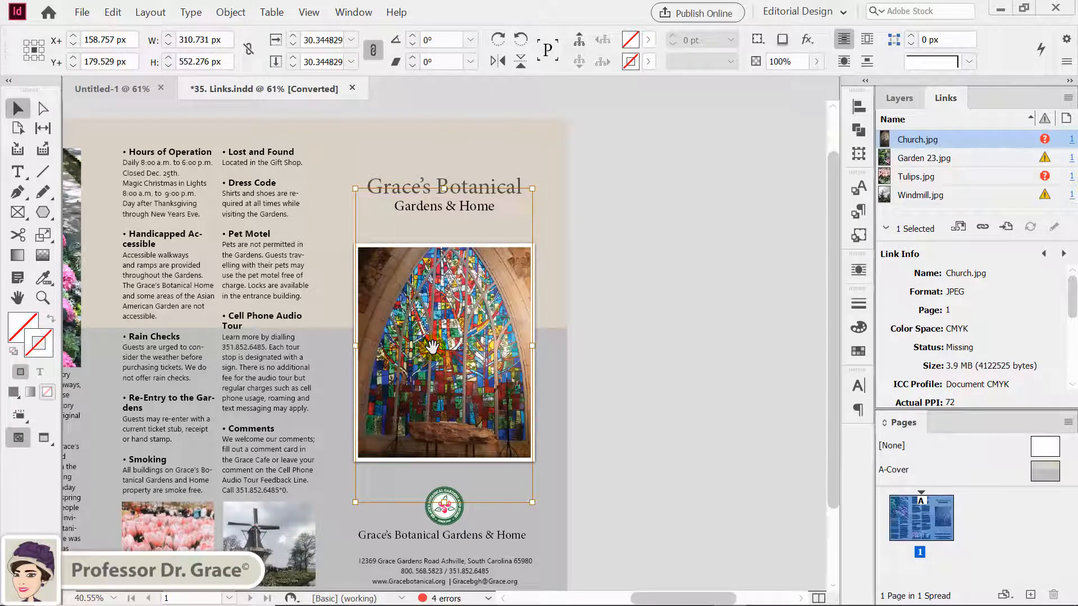
{"action": "key", "text": "ctrl+shift+a"}
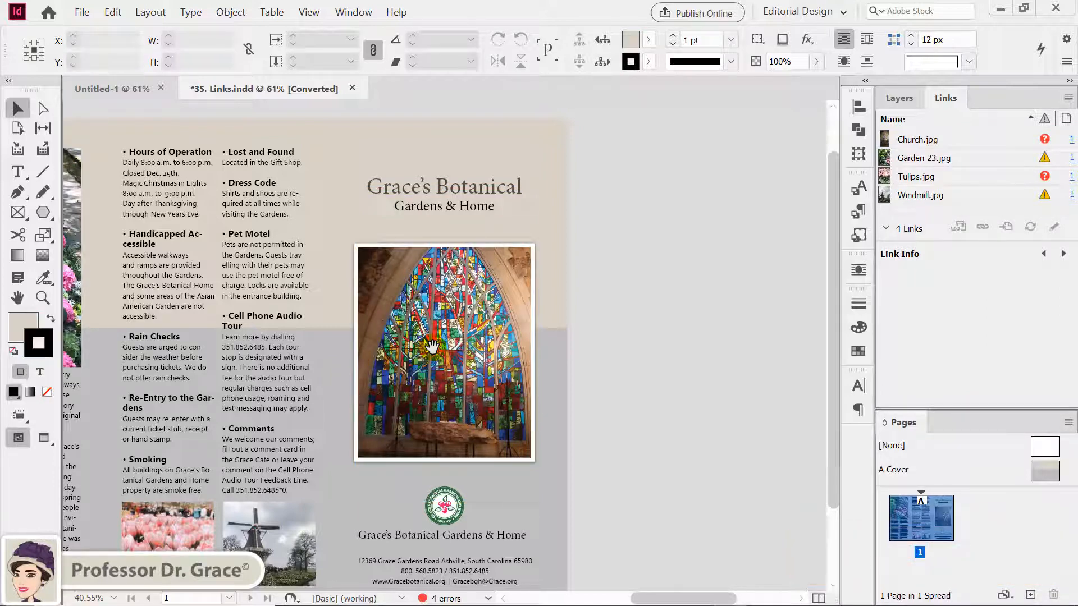
{"action": "key", "text": "ctrl+0"}
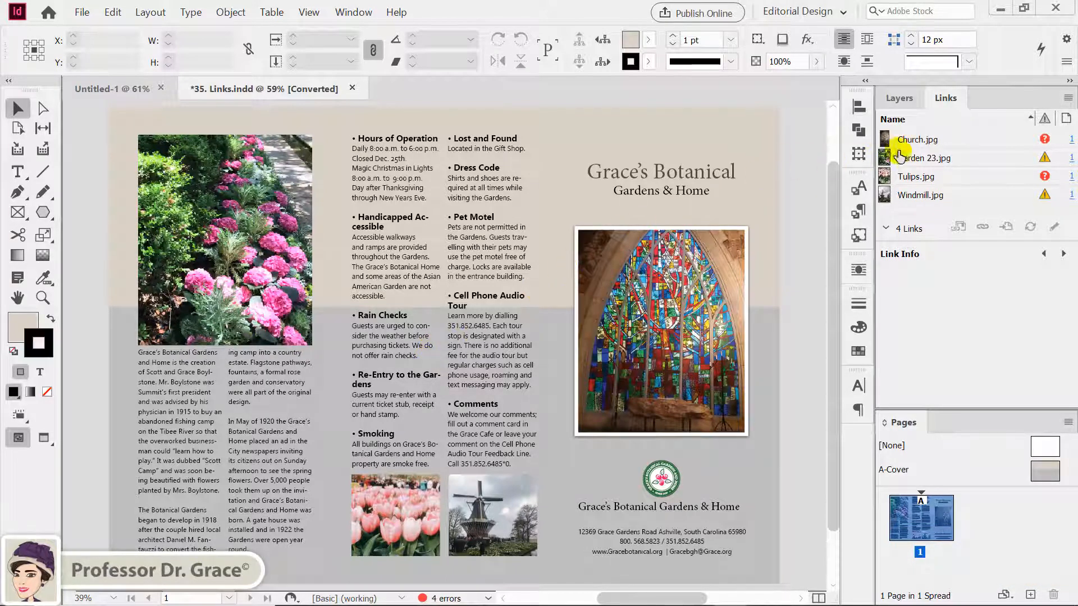
Relink only the missing Church.jpg to its file in the Extras folder, with Search for Missing Links off, and undo the relink
{"action": "left_click", "coordinate": [949, 138]}
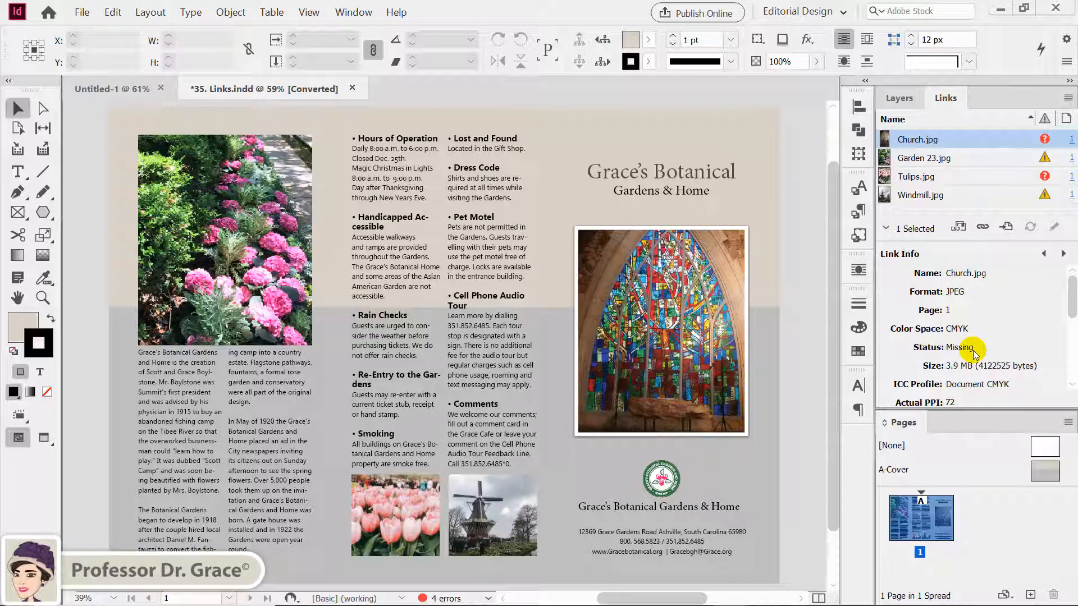
{"action": "left_click", "coordinate": [984, 228]}
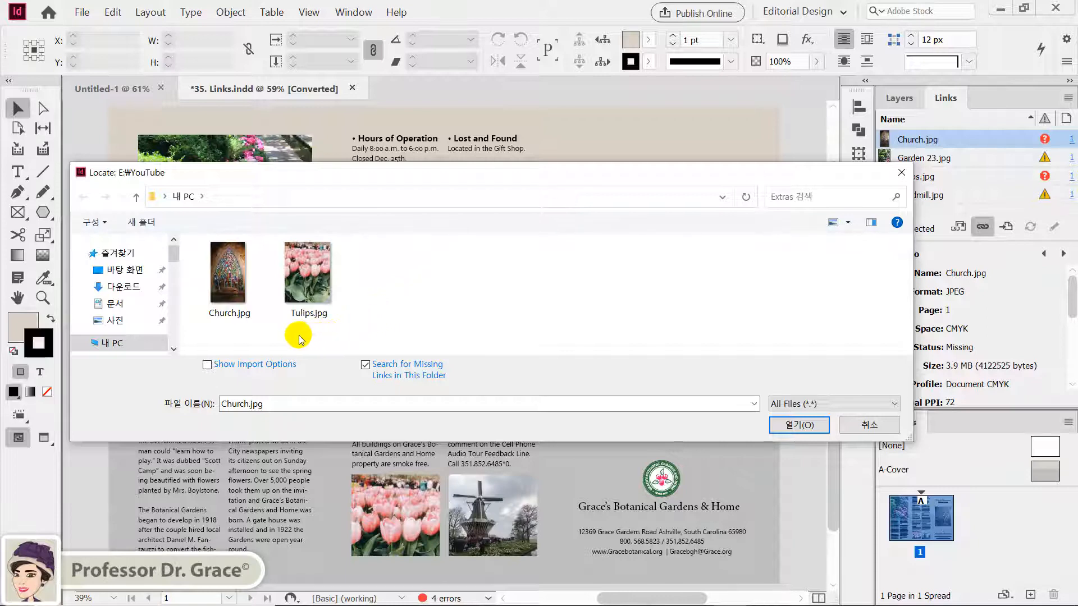
{"action": "left_click", "coordinate": [365, 367]}
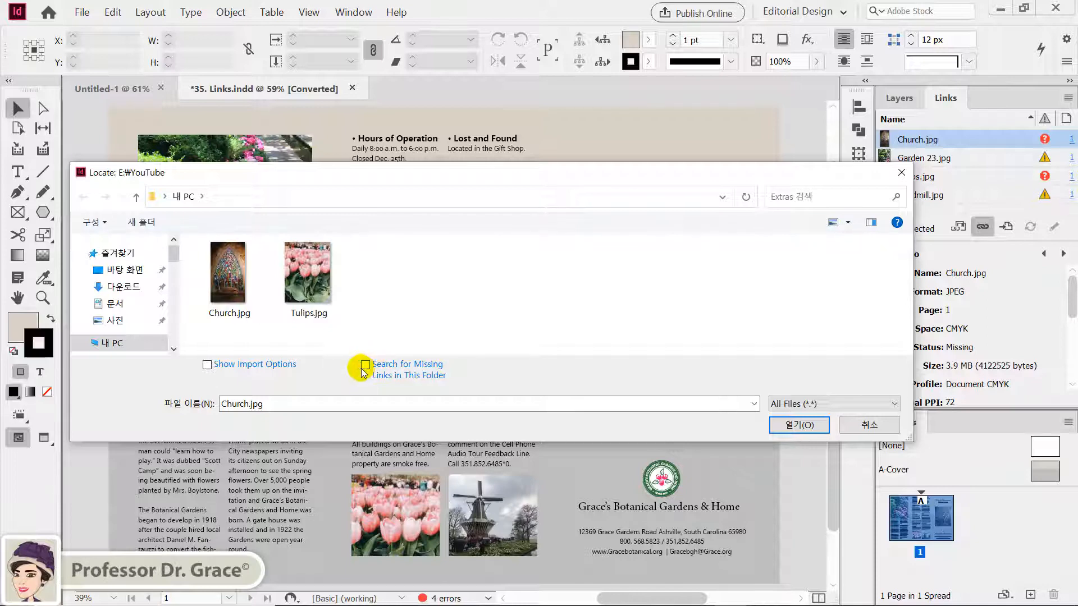
{"action": "left_click", "coordinate": [228, 294]}
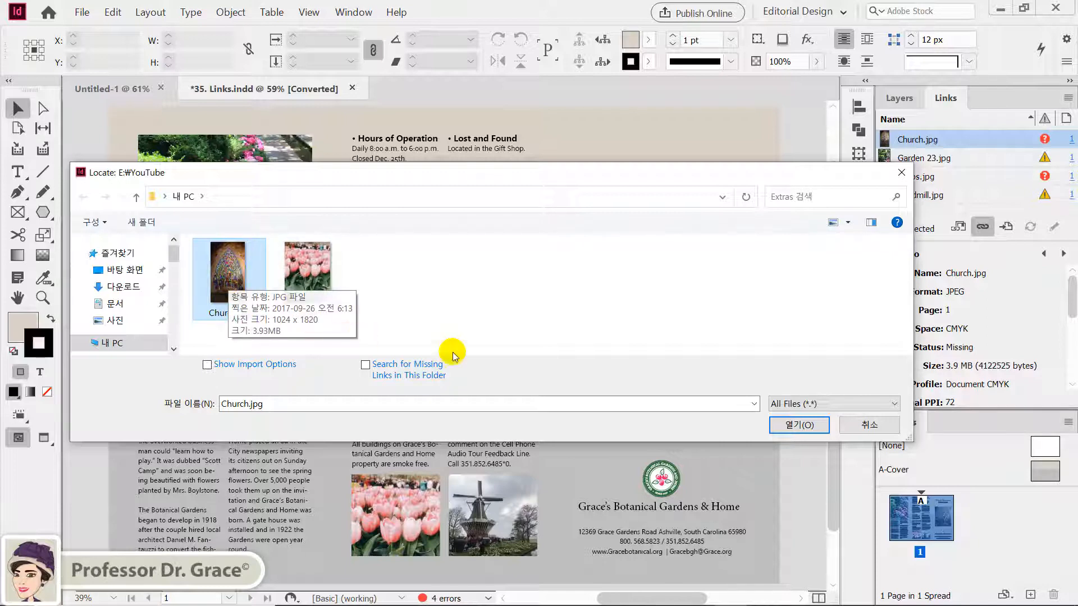
{"action": "left_click", "coordinate": [793, 425]}
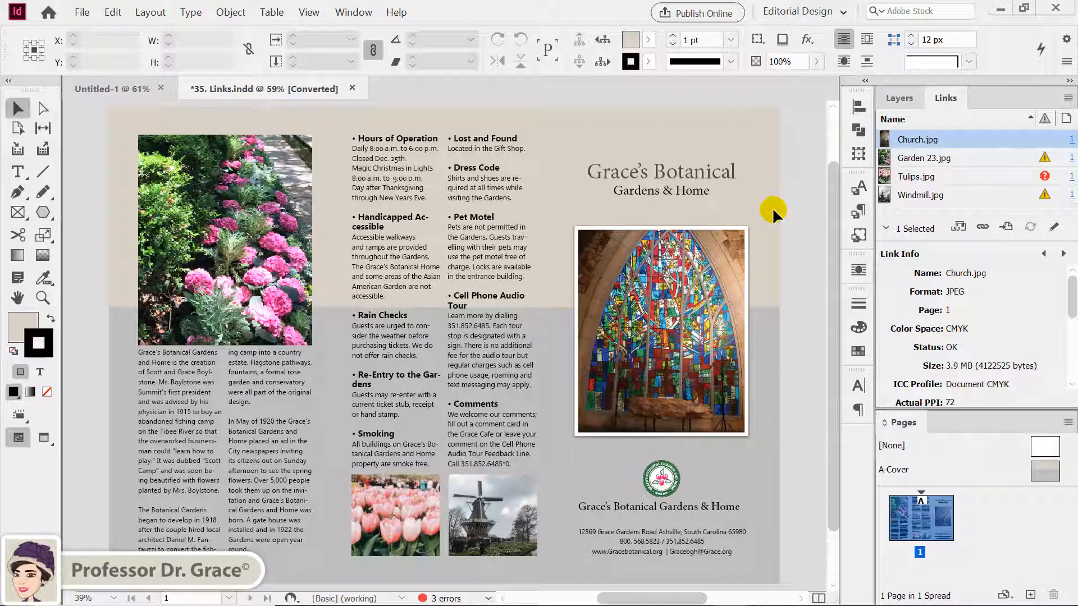
{"action": "mouse_move", "coordinate": [918, 140]}
{"action": "key", "text": "ctrl+z"}
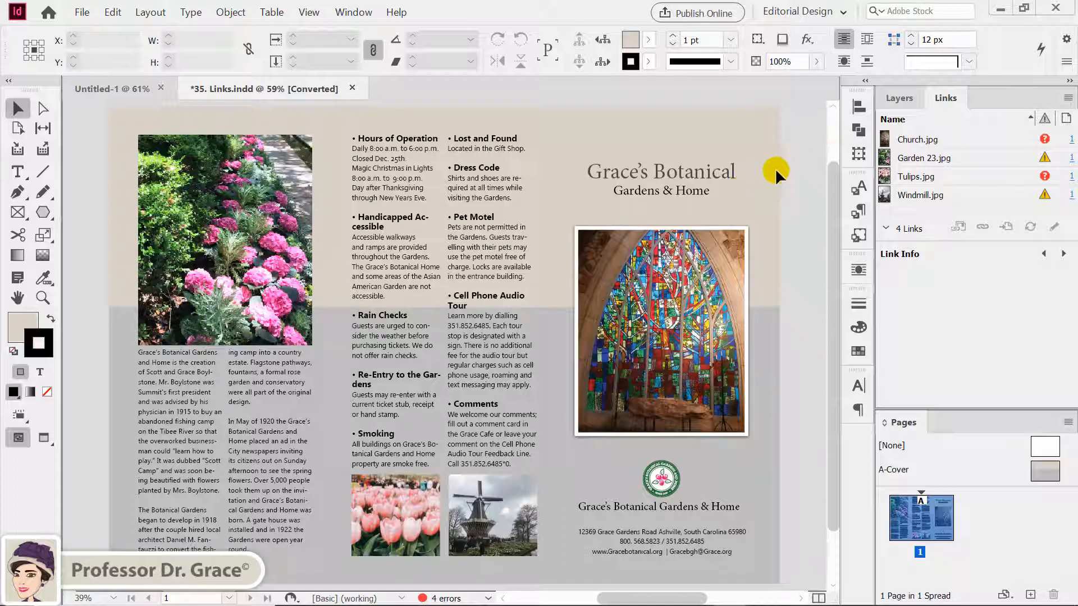
Relink all missing images in one pass, choosing Tulips.jpg and Church.jpg from the Extras folder
{"action": "left_click", "coordinate": [968, 139]}
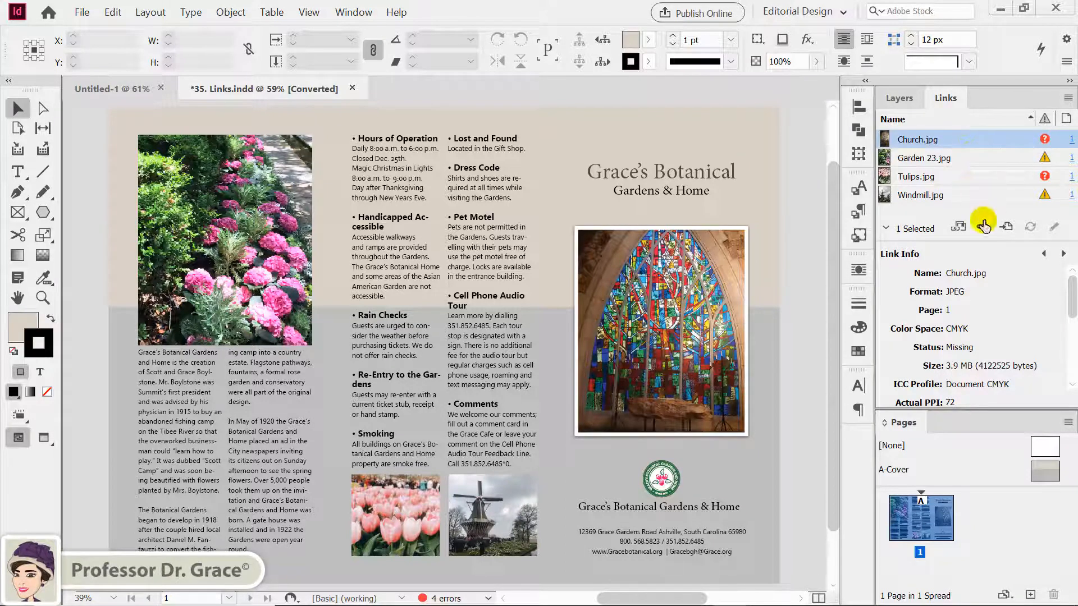
{"action": "key", "text": "alt"}
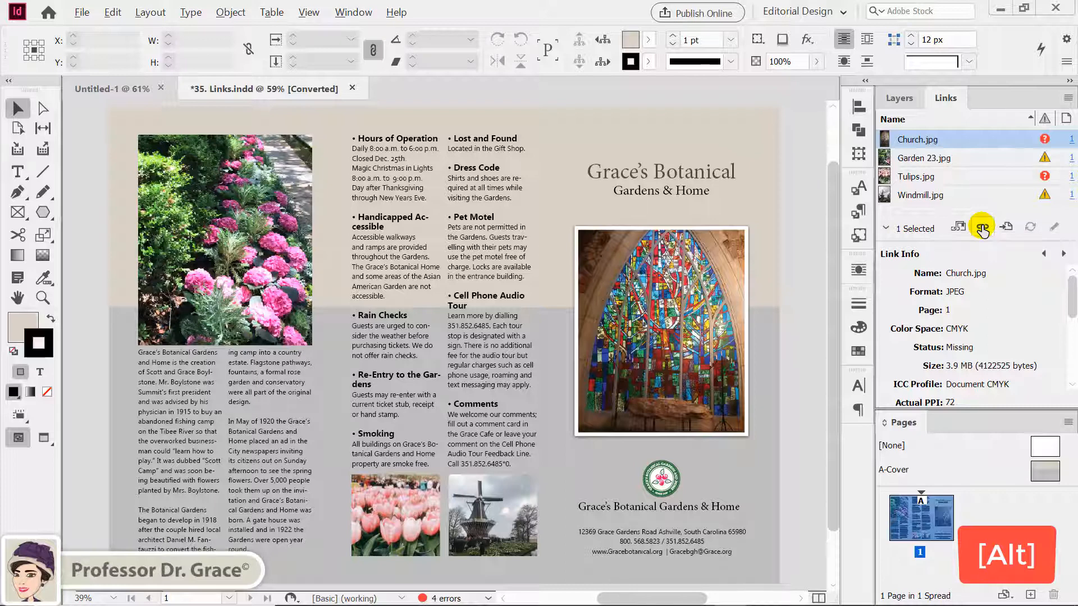
{"action": "left_click", "coordinate": [982, 229], "text": "alt"}
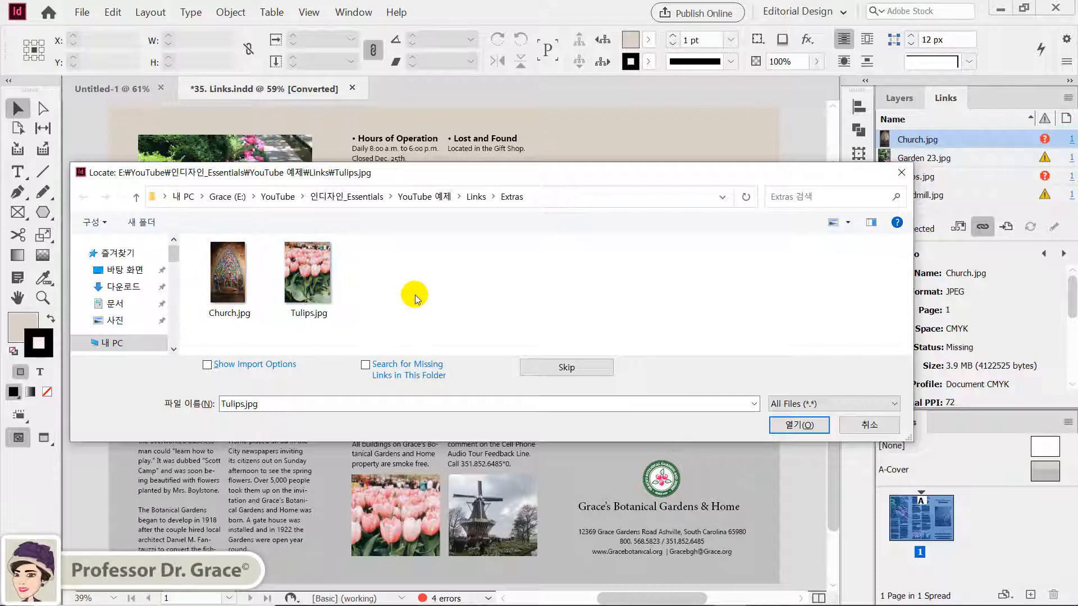
{"action": "left_click", "coordinate": [312, 276]}
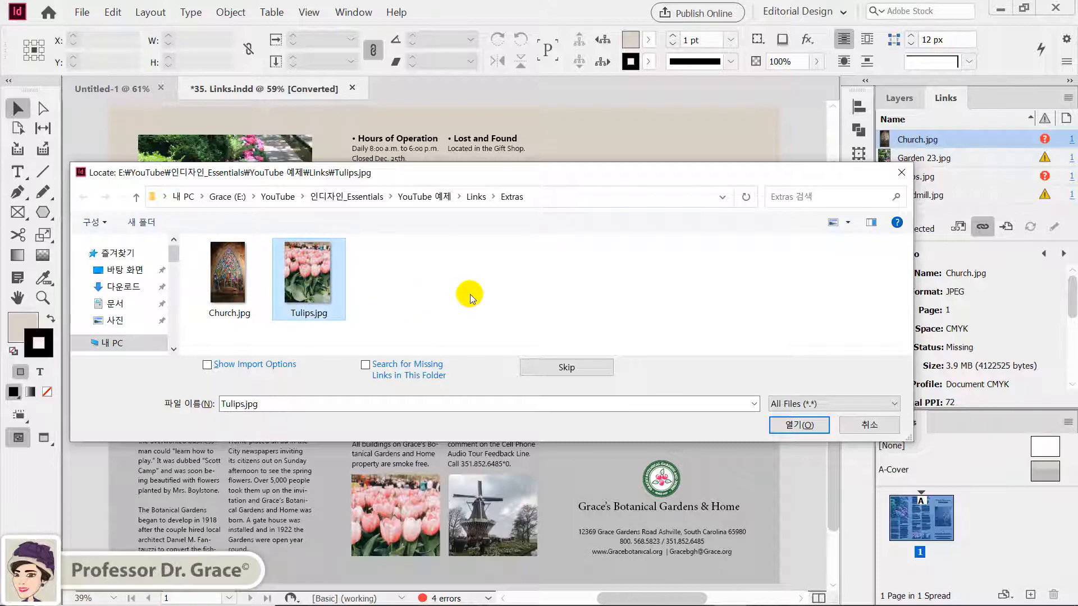
{"action": "left_click", "coordinate": [799, 425]}
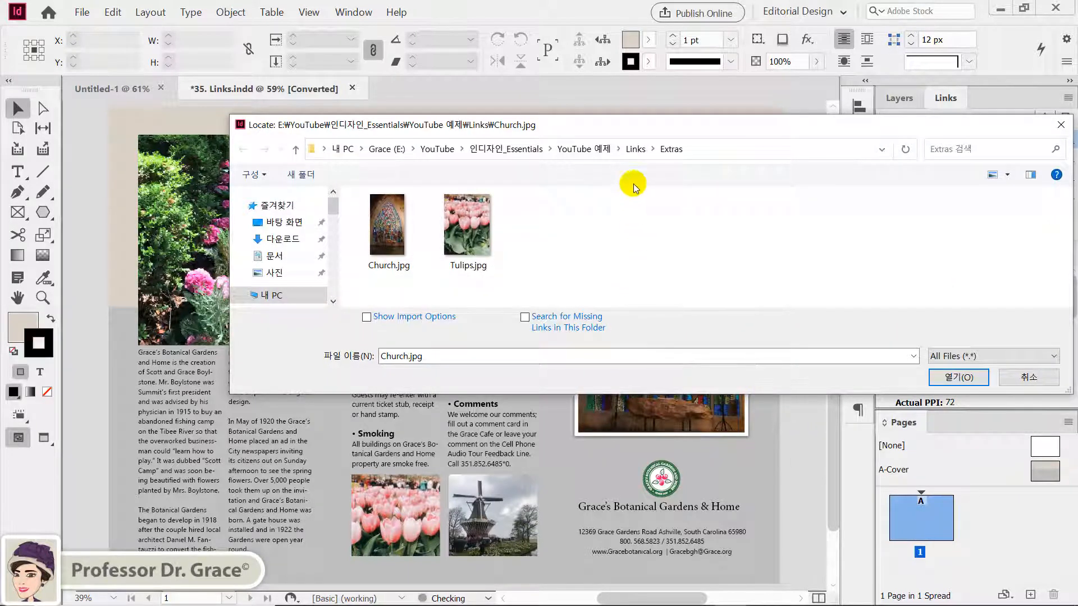
{"action": "left_click_drag", "start_coordinate": [601, 123], "coordinate": [440, 163]}
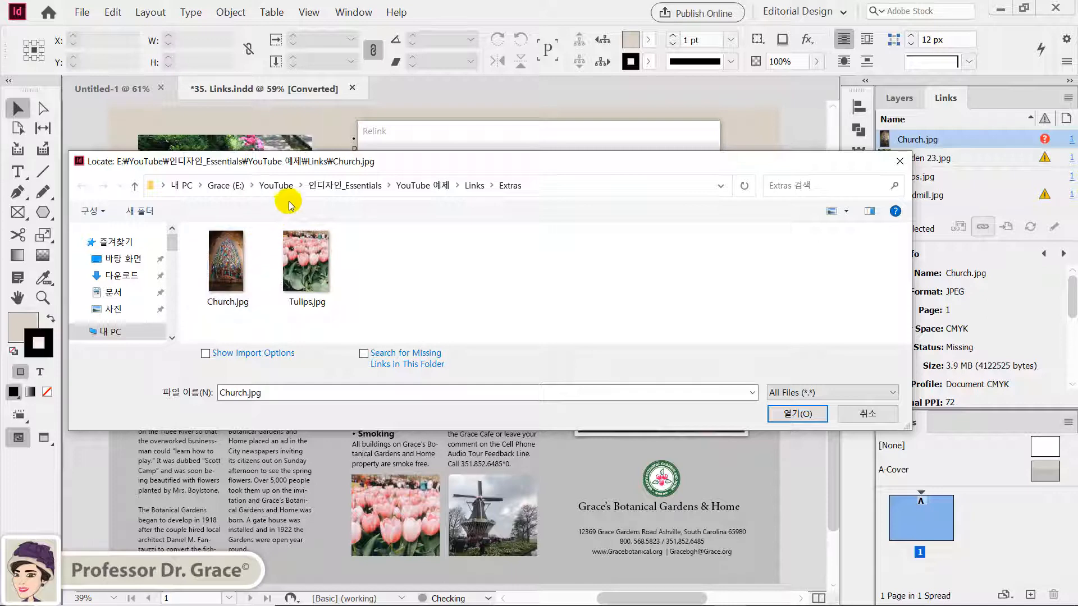
{"action": "left_click", "coordinate": [228, 258]}
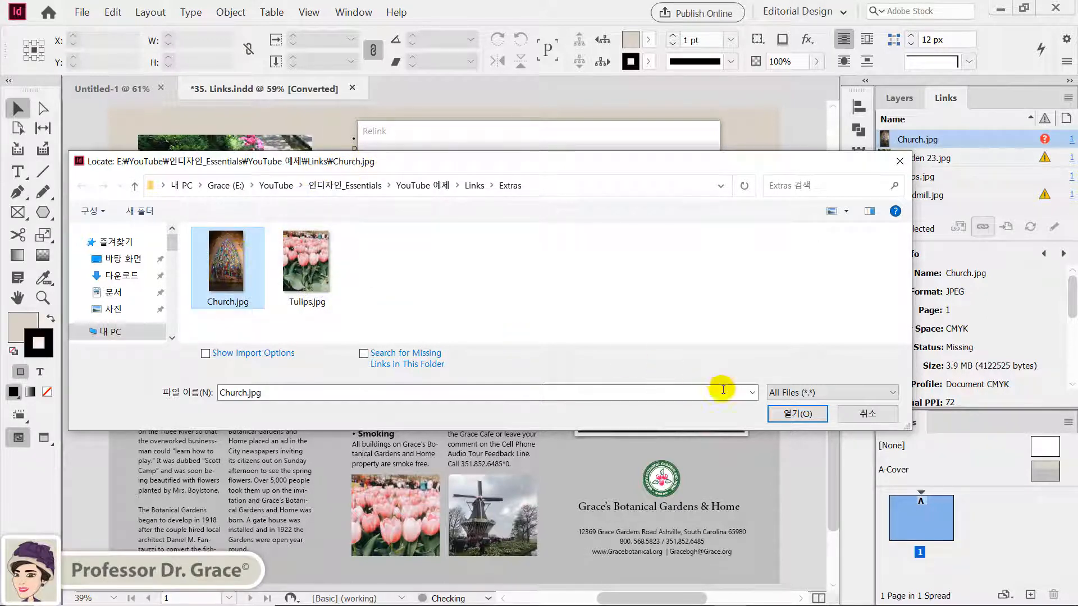
{"action": "left_click", "coordinate": [787, 415]}
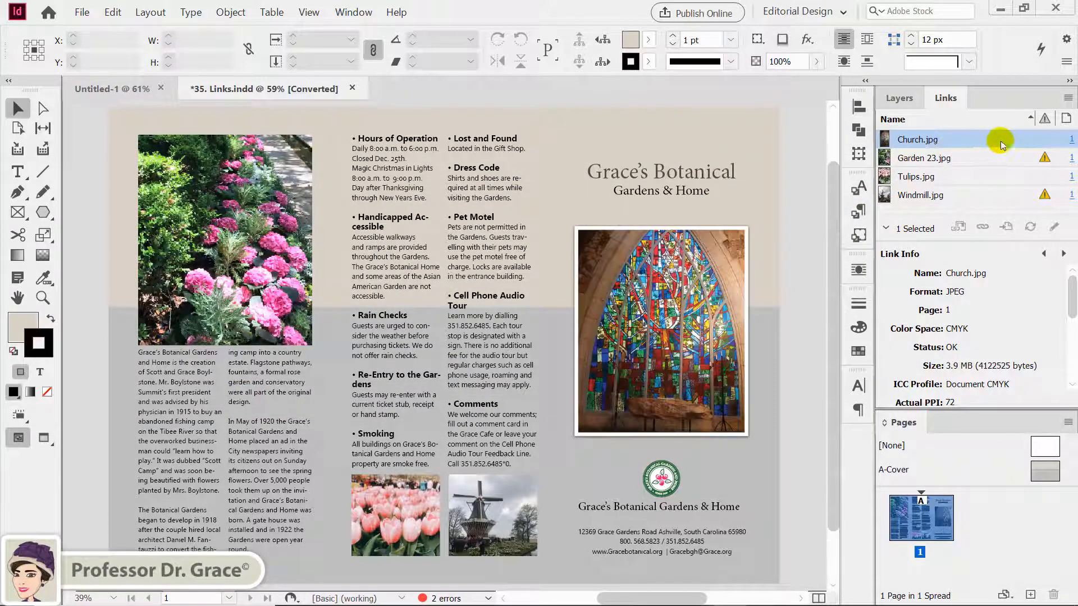
View the link information of Tulips.jpg and undo the relinks of both Church.jpg and Tulips.jpg
{"action": "left_click", "coordinate": [956, 178]}
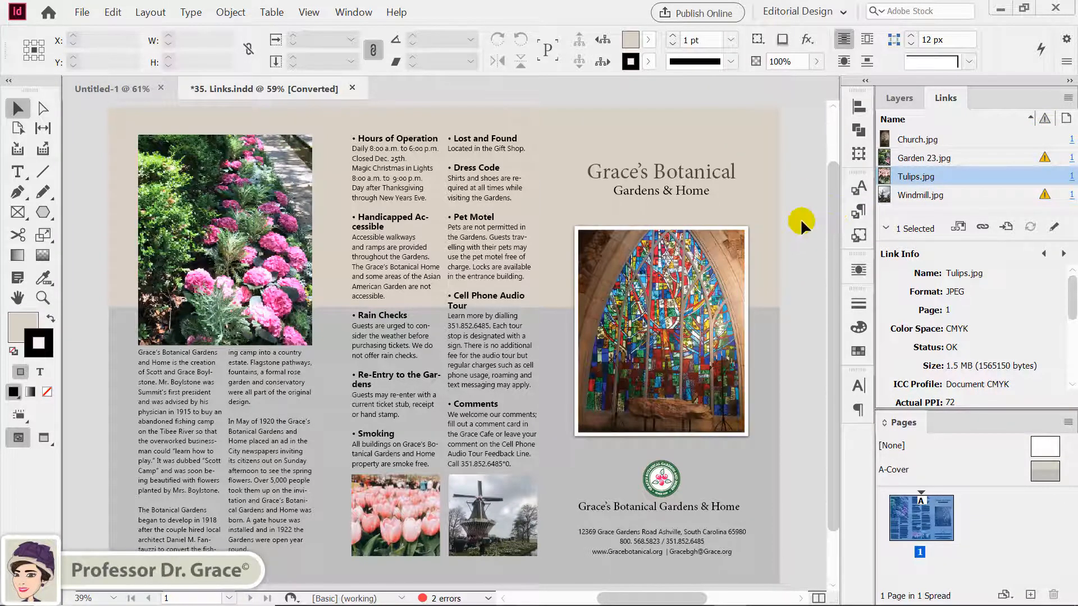
{"action": "key", "text": "ctrl+z"}
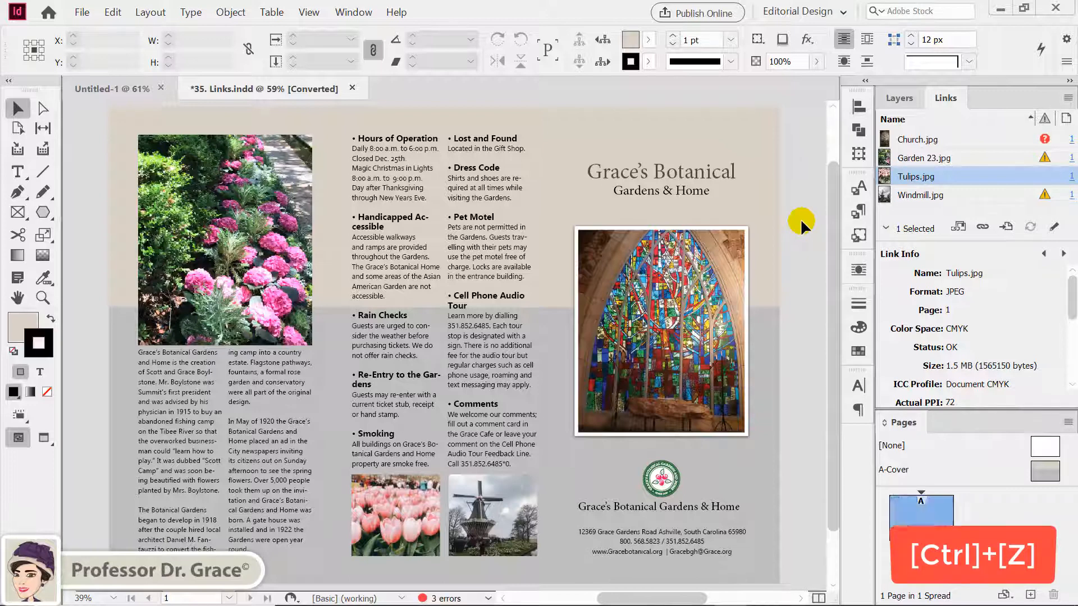
{"action": "key", "text": "ctrl+z"}
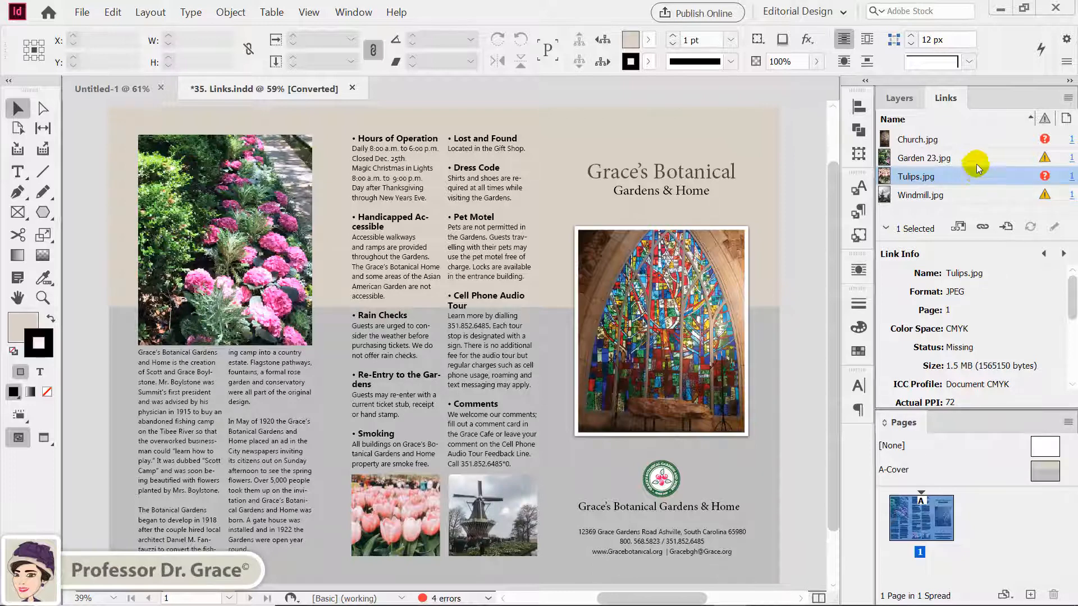
Relink the missing Church.jpg to its file in the Extras folder with Search for Missing Links in This Folder enabled
{"action": "left_click", "coordinate": [976, 141]}
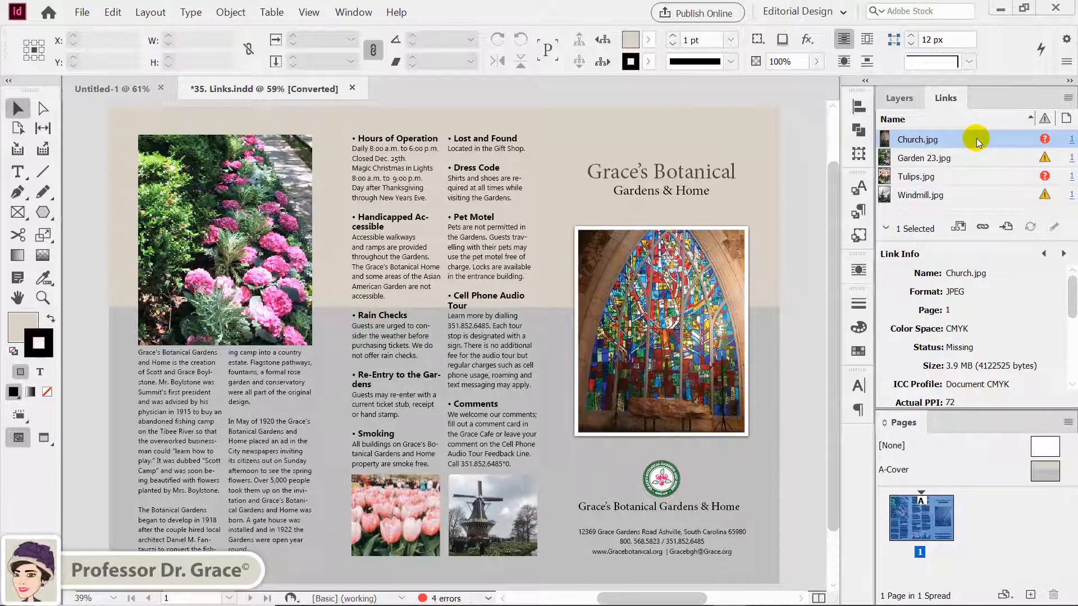
{"action": "left_click", "coordinate": [981, 227]}
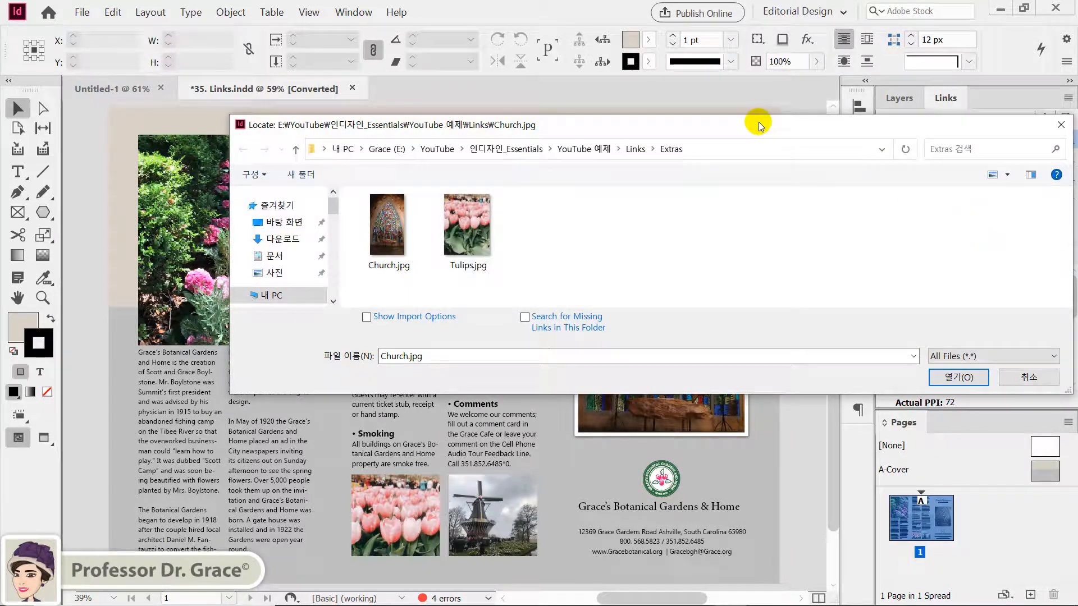
{"action": "left_click_drag", "start_coordinate": [758, 125], "coordinate": [622, 200]}
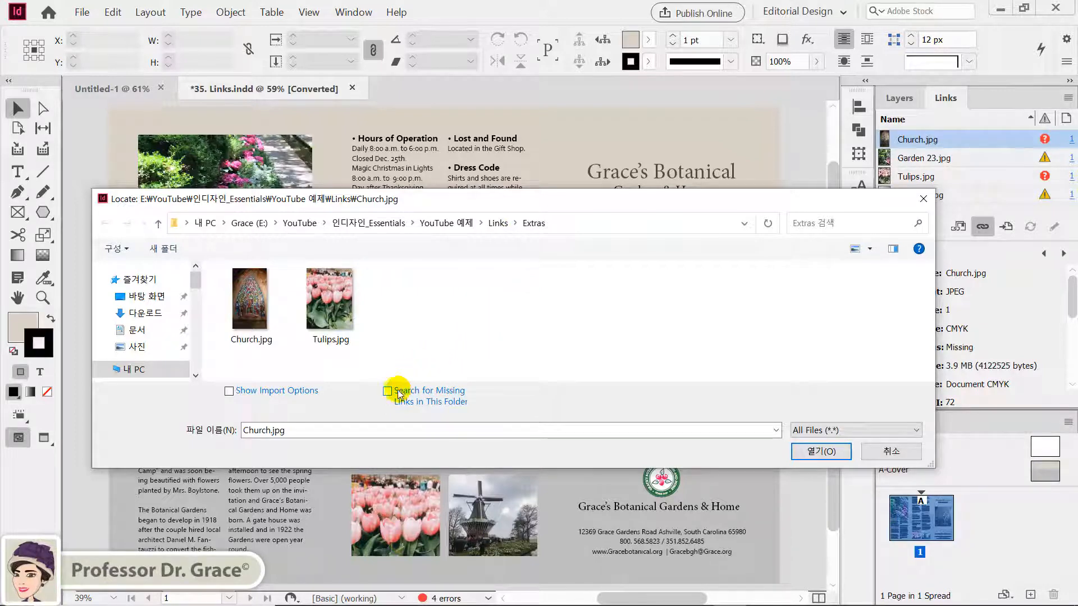
{"action": "left_click", "coordinate": [245, 319]}
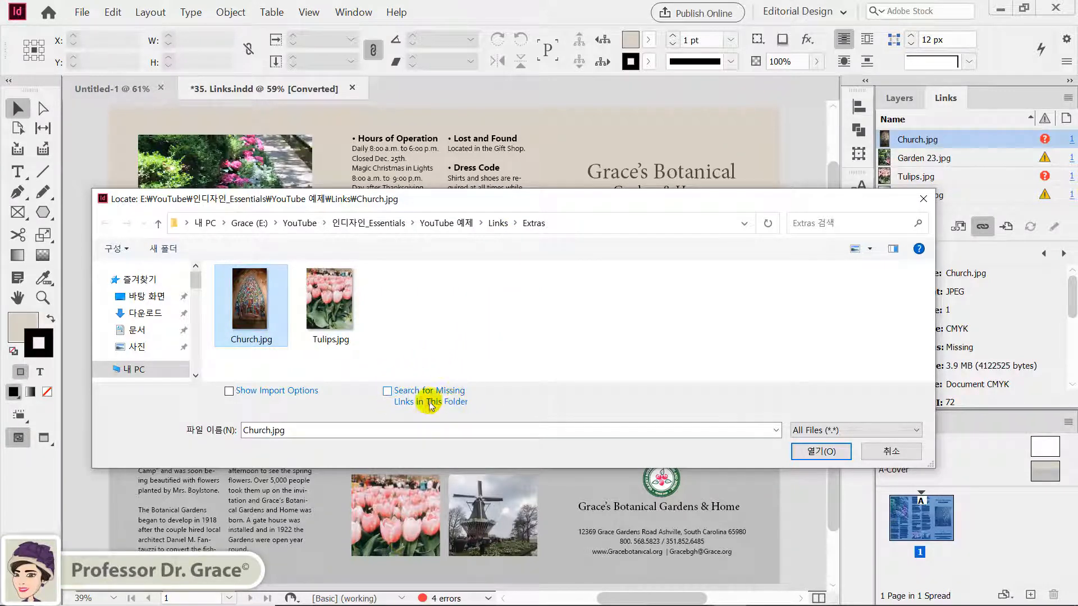
{"action": "left_click", "coordinate": [393, 402]}
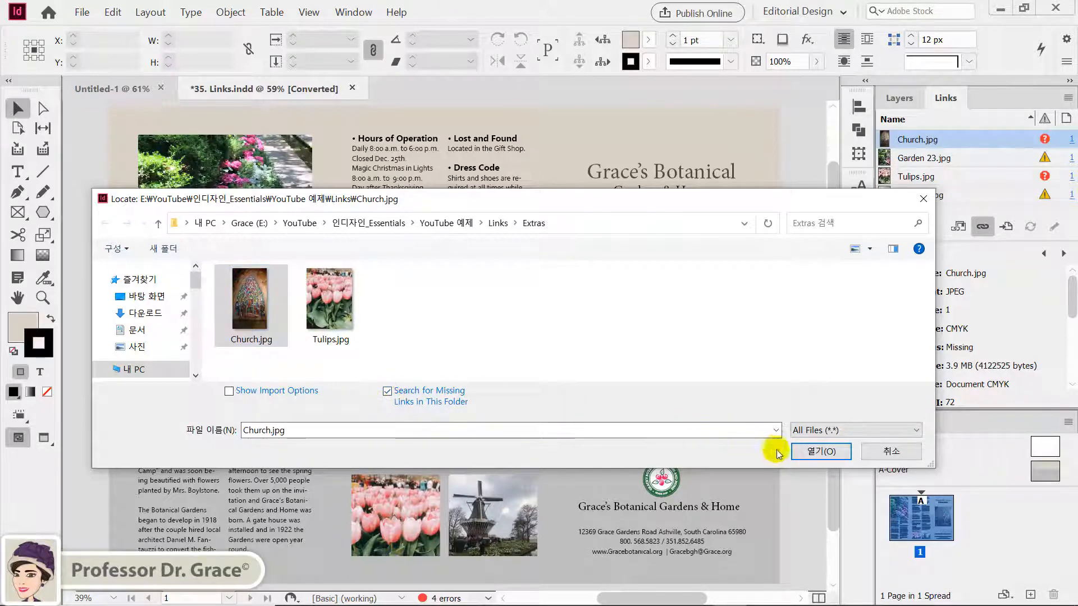
{"action": "left_click", "coordinate": [820, 451]}
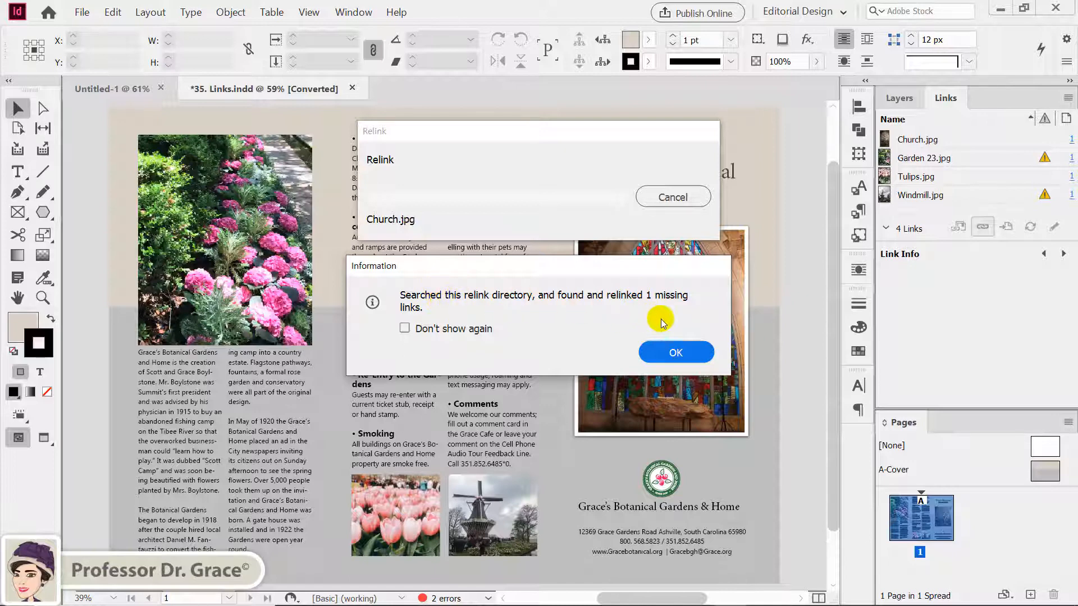
{"action": "left_click", "coordinate": [675, 353]}
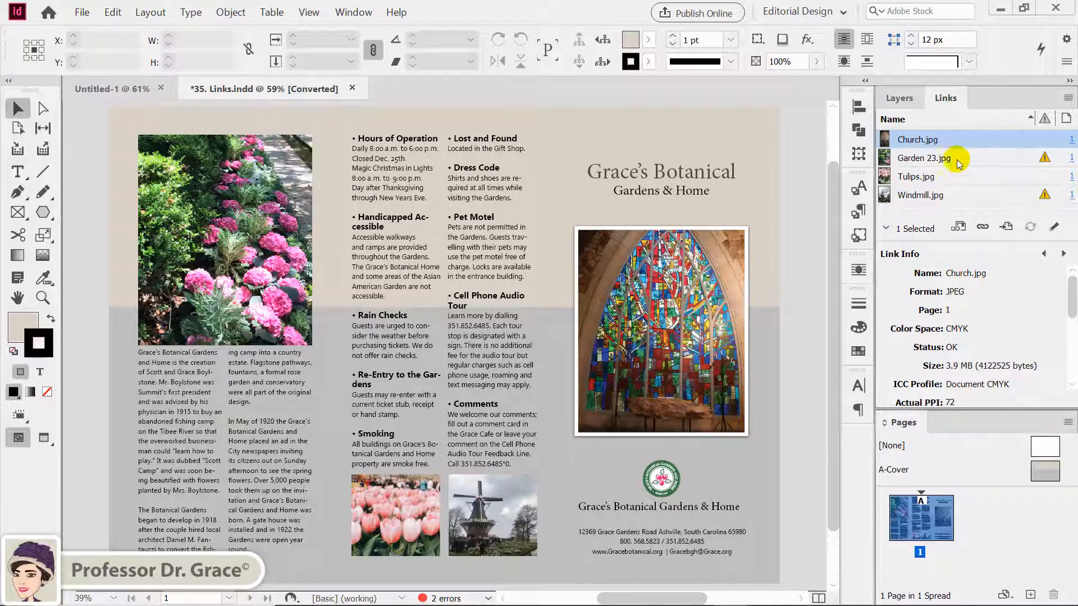
Check the link status of Tulips.jpg and Church.jpg, followed by Garden 23.jpg and Windmill.jpg
{"action": "left_click", "coordinate": [931, 178]}
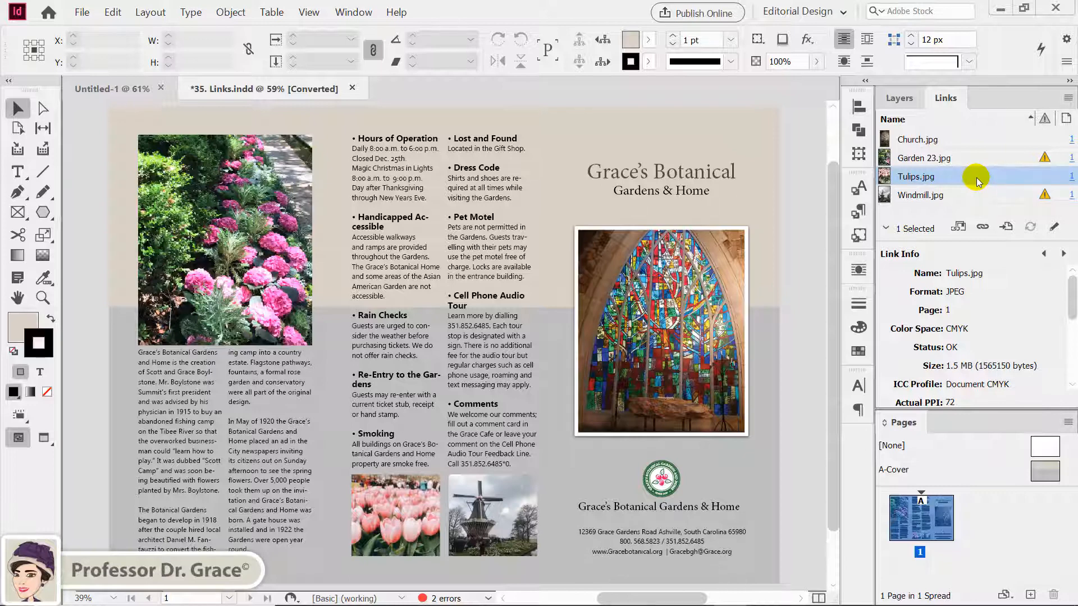
{"action": "left_click", "coordinate": [970, 140]}
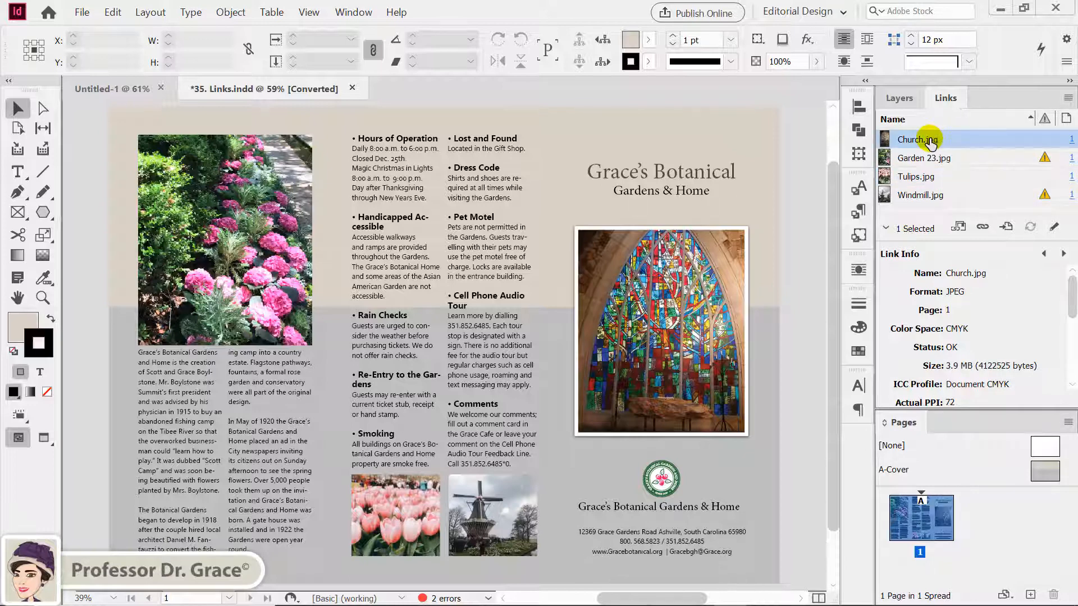
{"action": "left_click", "coordinate": [927, 177]}
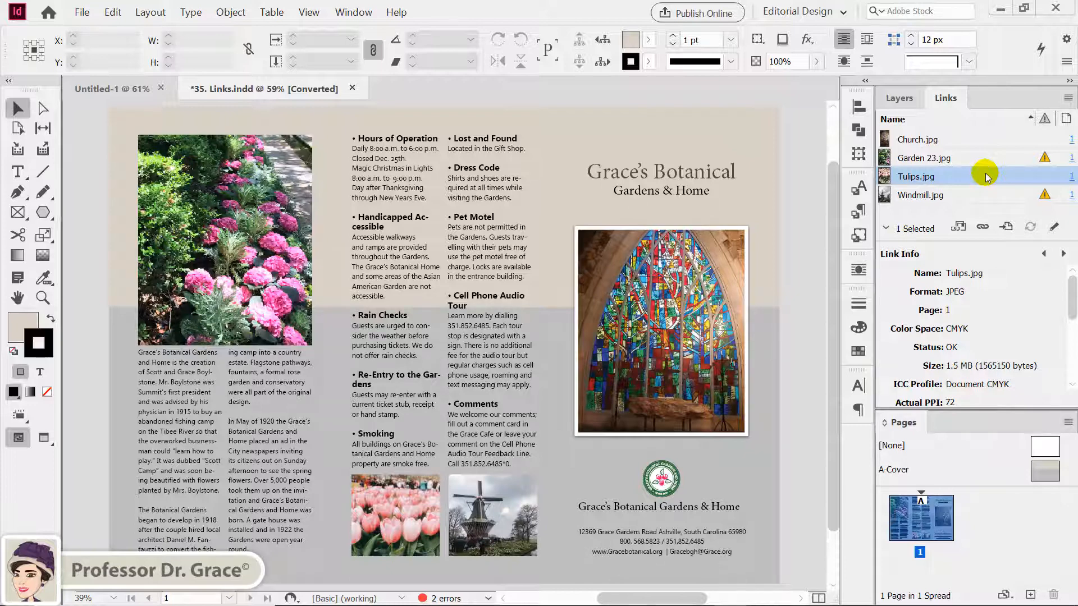
{"action": "left_click", "coordinate": [979, 161]}
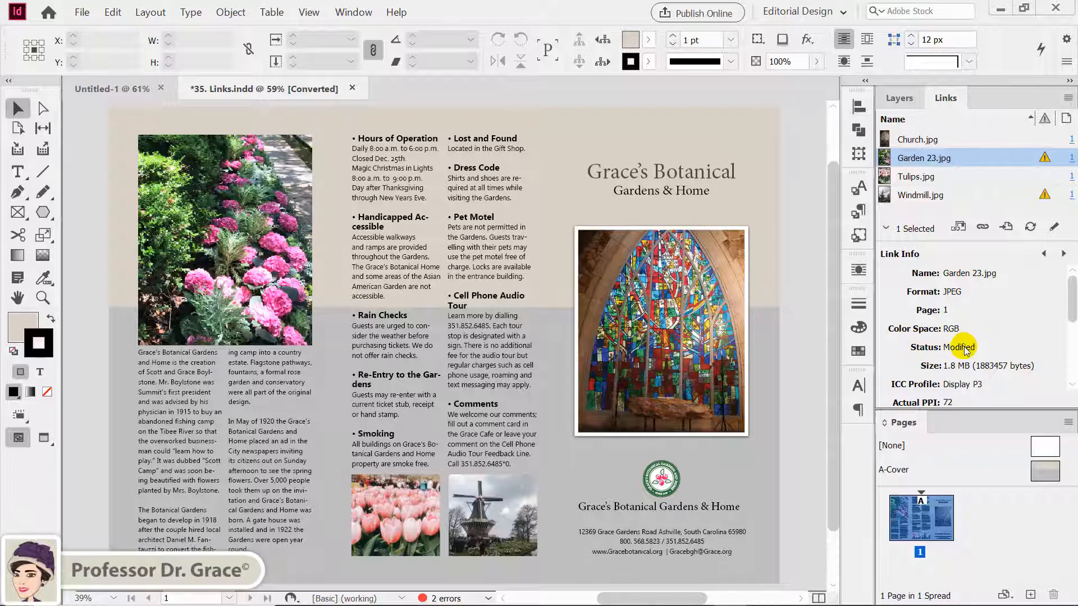
{"action": "left_click", "coordinate": [953, 193]}
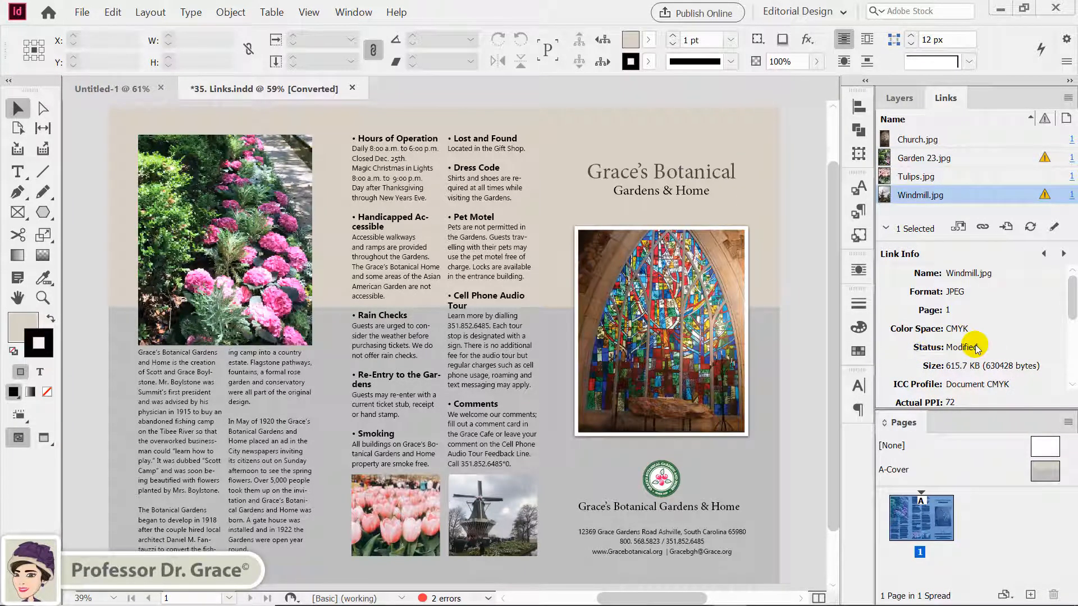
Update the modified Garden 23.jpg link and undo the update
{"action": "left_click", "coordinate": [974, 159]}
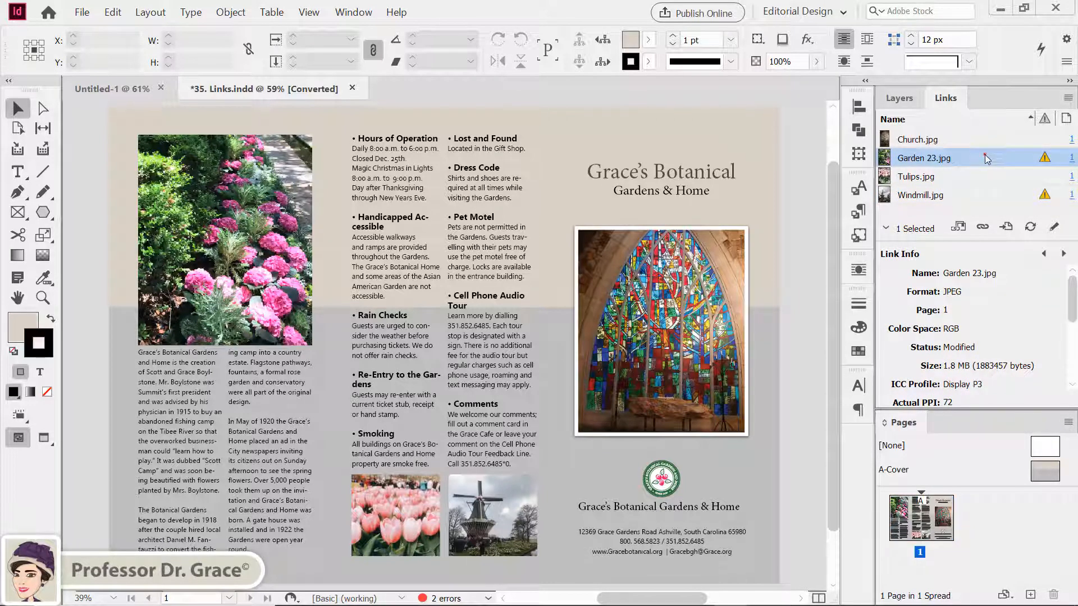
{"action": "left_click", "coordinate": [1029, 229]}
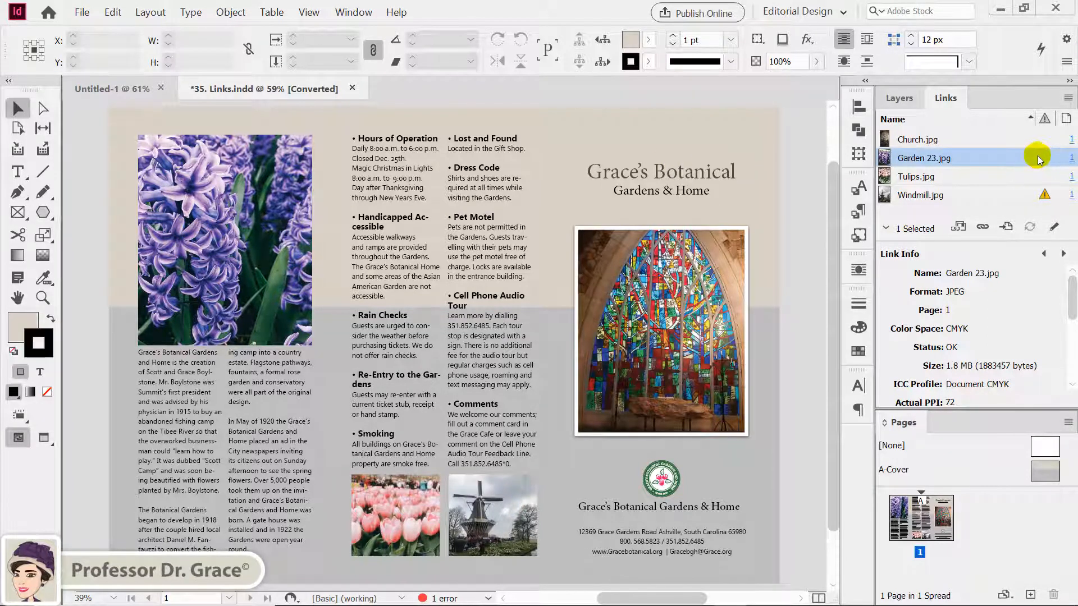
{"action": "key", "text": "ctrl+z"}
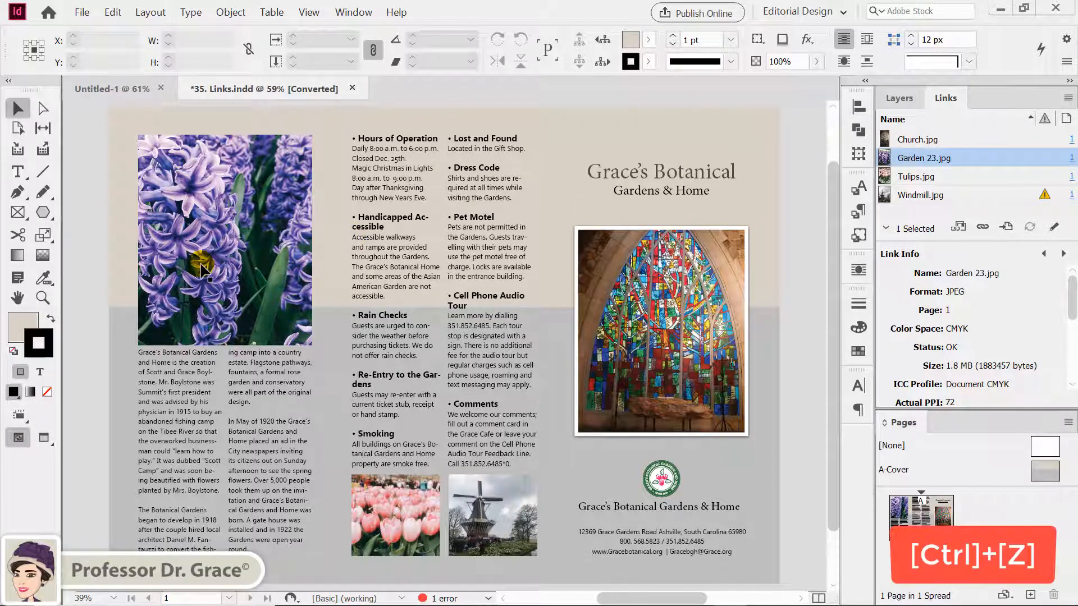
{"action": "key", "text": "ctrl+z"}
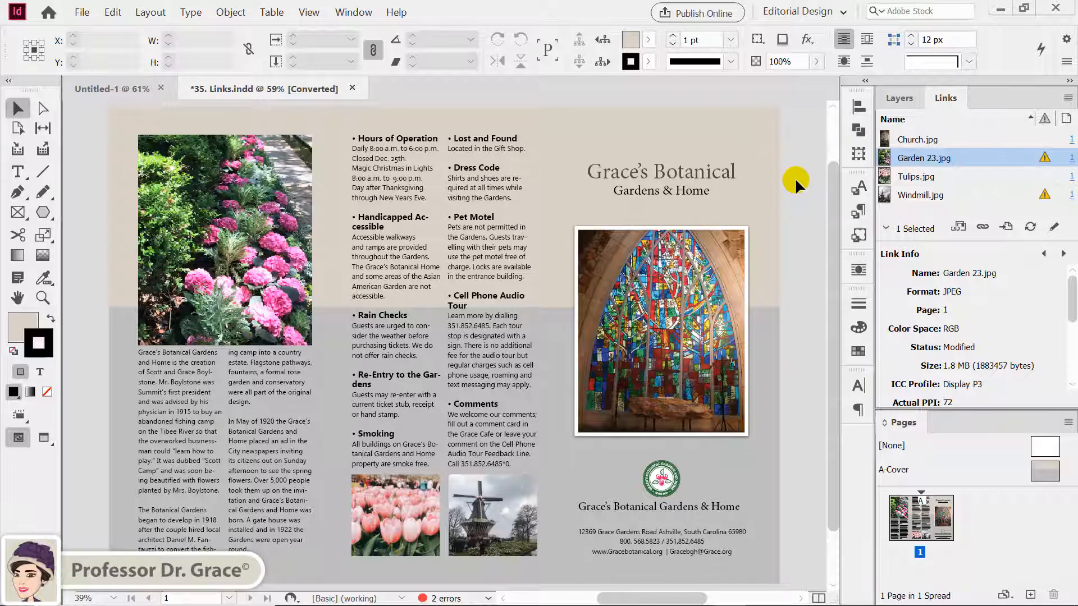
Update all modified links in the brochure at once, including Garden 23.jpg and Windmill.jpg
{"action": "left_click", "coordinate": [1010, 192]}
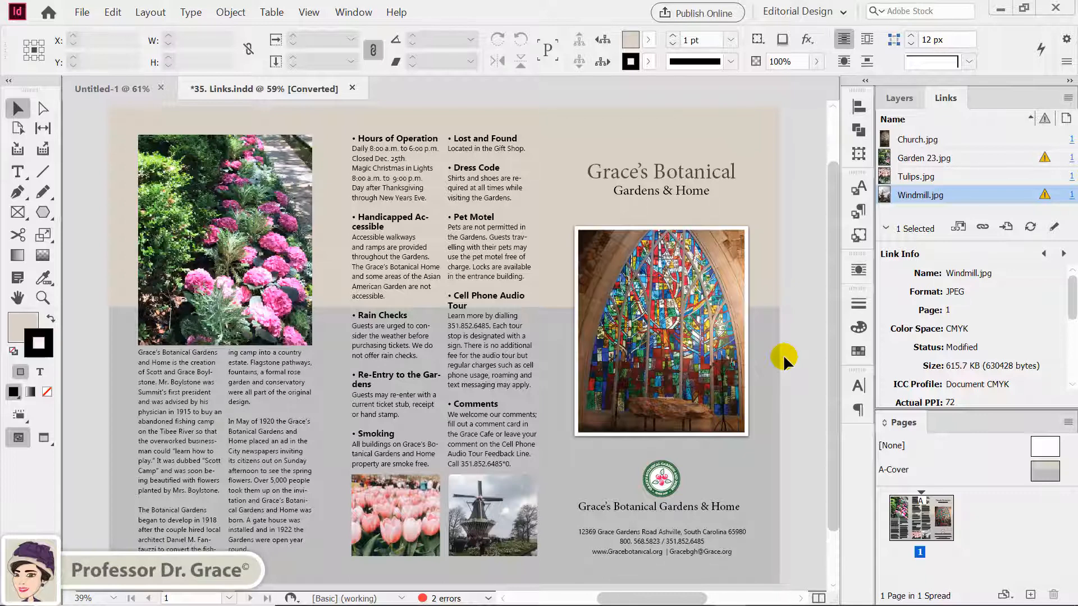
{"action": "key", "text": "alt"}
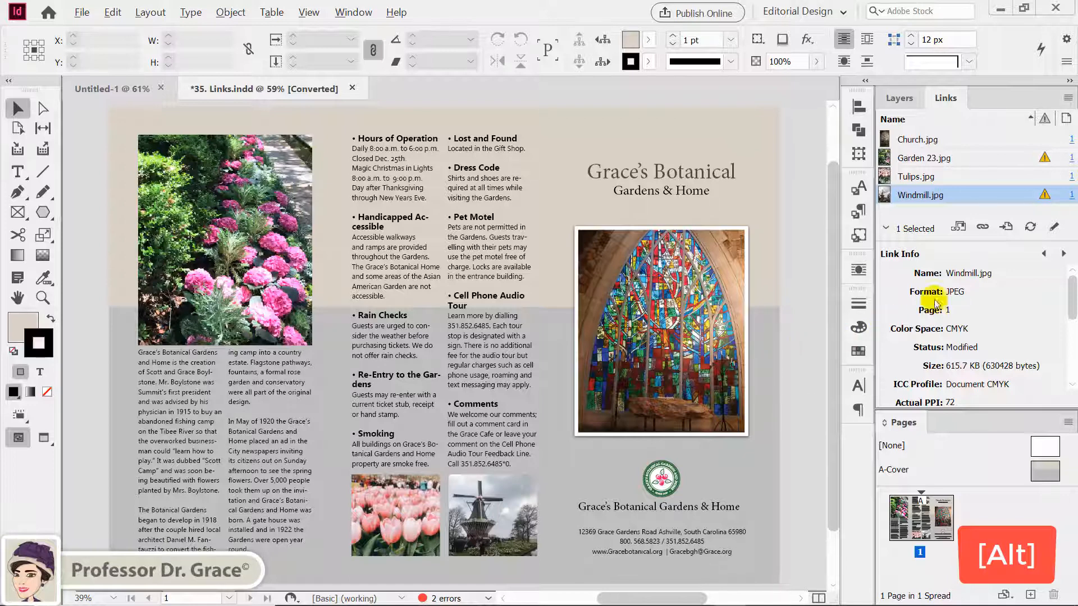
{"action": "left_click", "coordinate": [1029, 229], "text": "alt"}
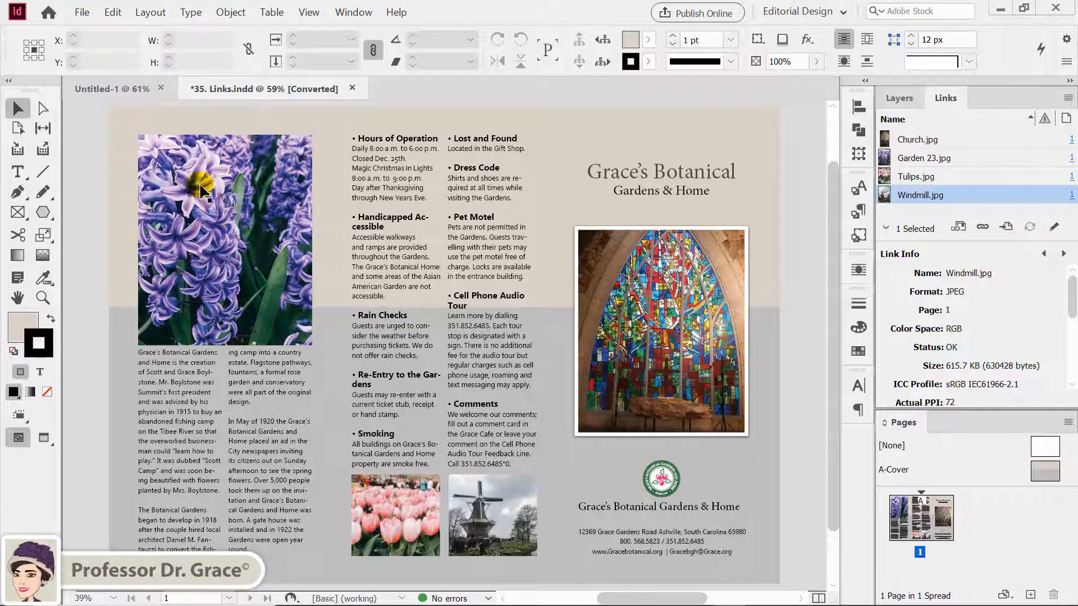
Inspect the updated garden and windmill images on the page and view the link information of Windmill.jpg
{"action": "left_click", "coordinate": [233, 194]}
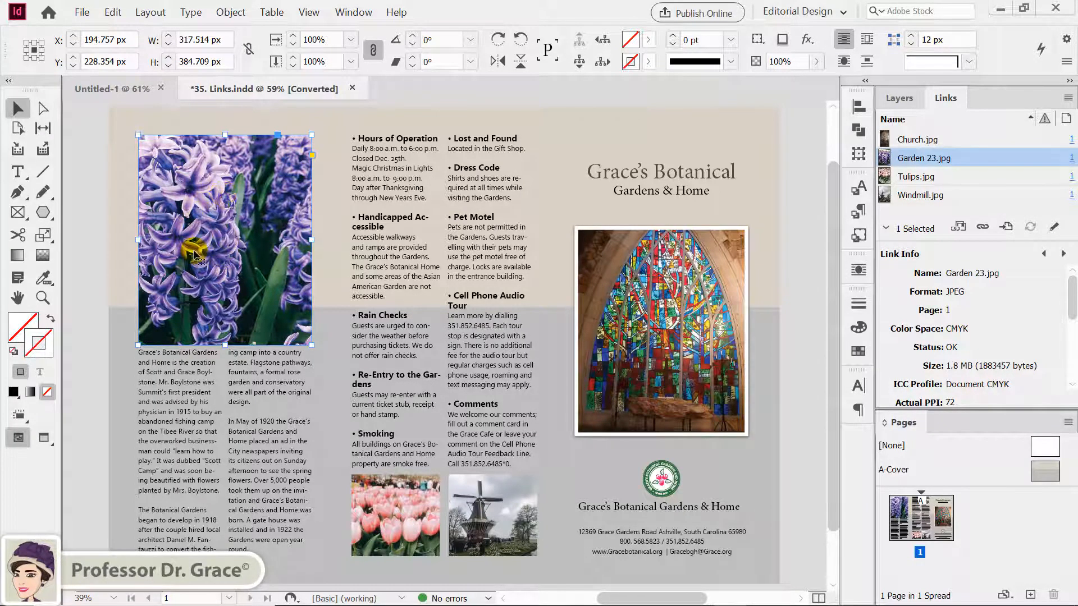
{"action": "left_click", "coordinate": [490, 497]}
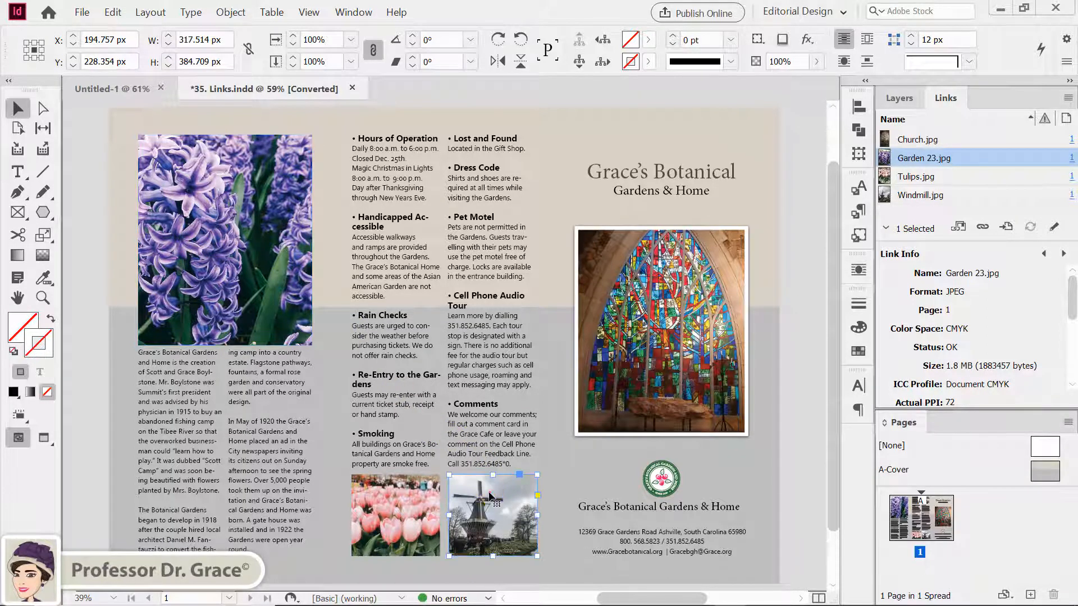
{"action": "left_click", "coordinate": [971, 194]}
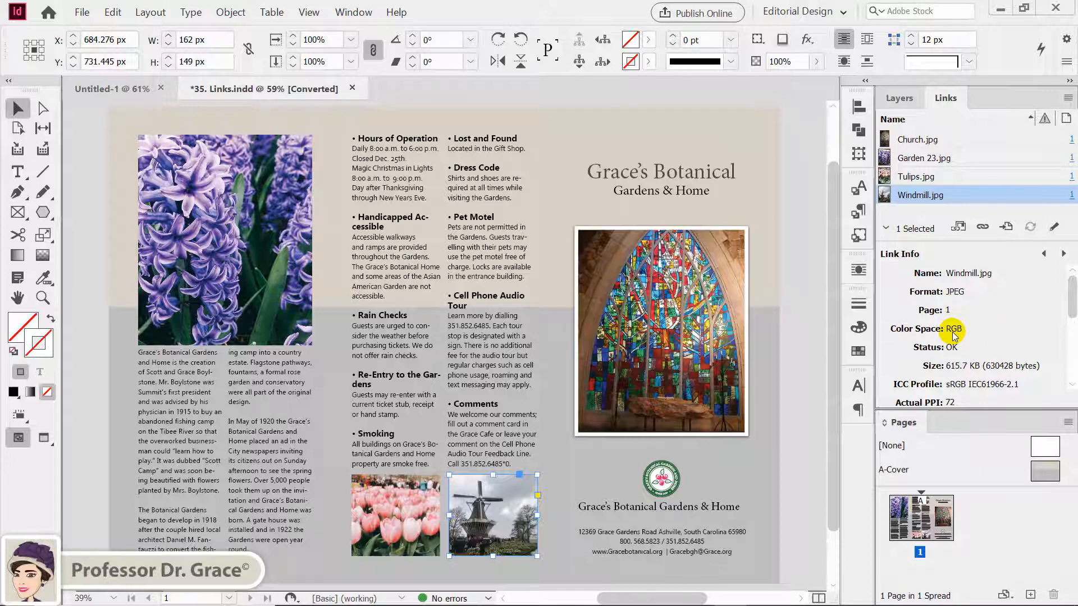
Fill the Garden 23.jpg frame proportionally with its updated image
{"action": "left_click", "coordinate": [289, 271]}
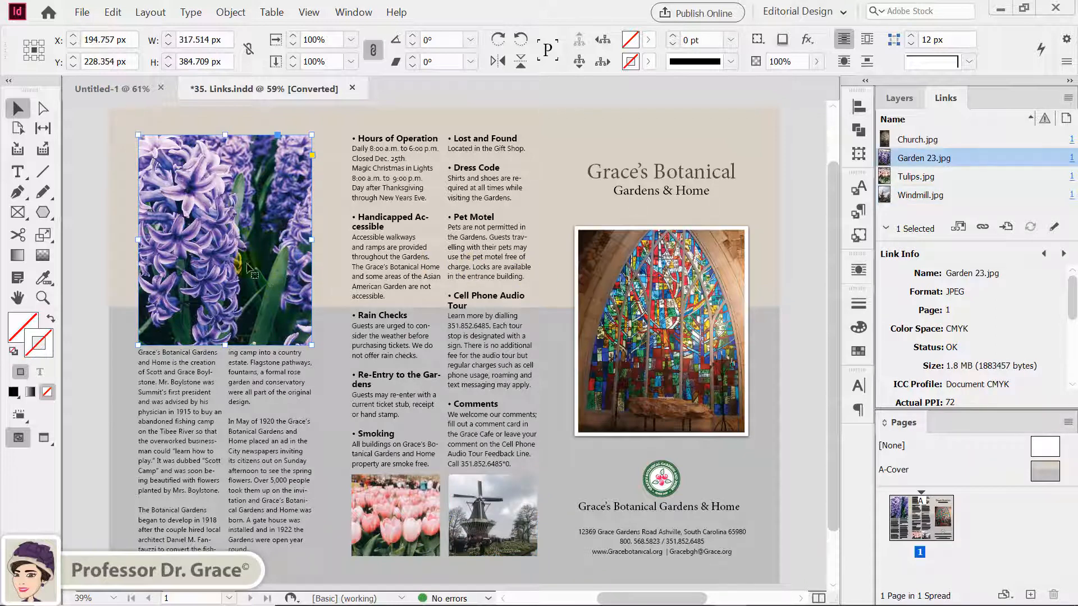
{"action": "key", "text": "ctrl+alt+shift+c"}
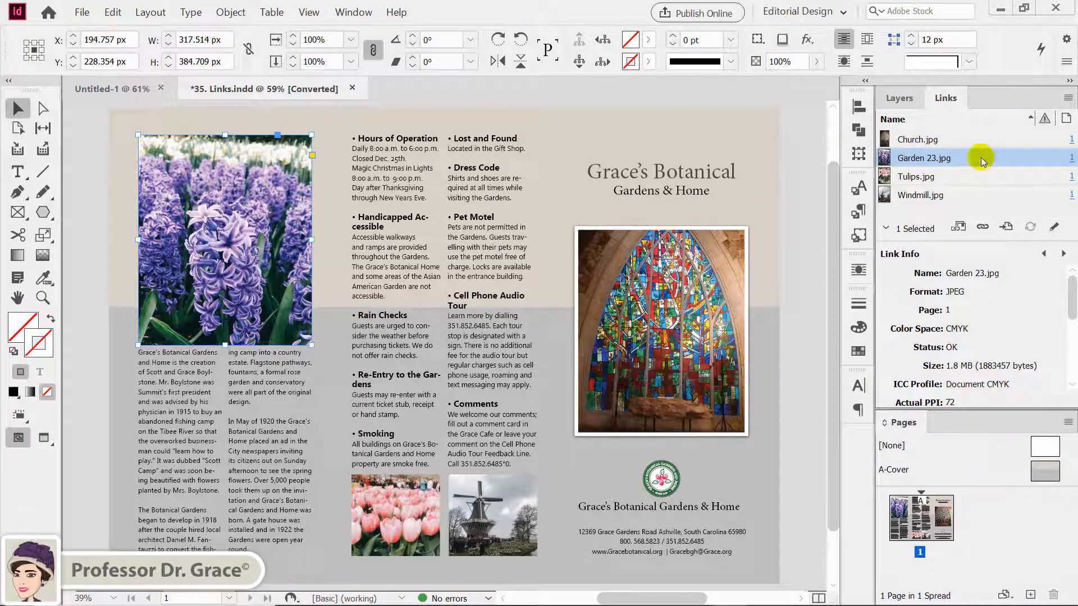
Reveal the source file of Garden 23.jpg in Explorer and close the folder window
{"action": "left_click", "coordinate": [1068, 98]}
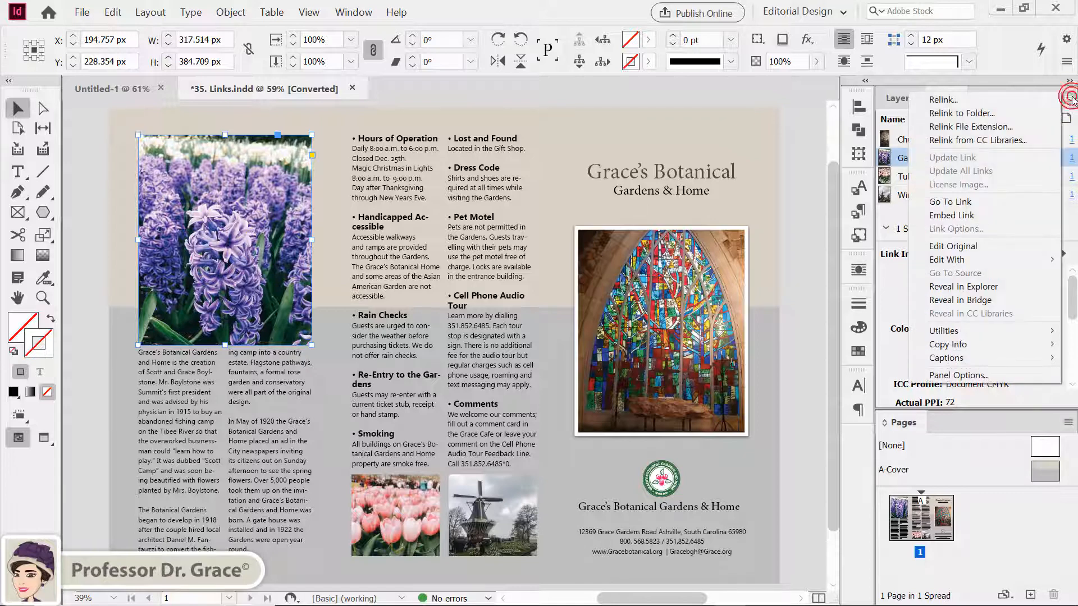
{"action": "left_click", "coordinate": [1016, 287]}
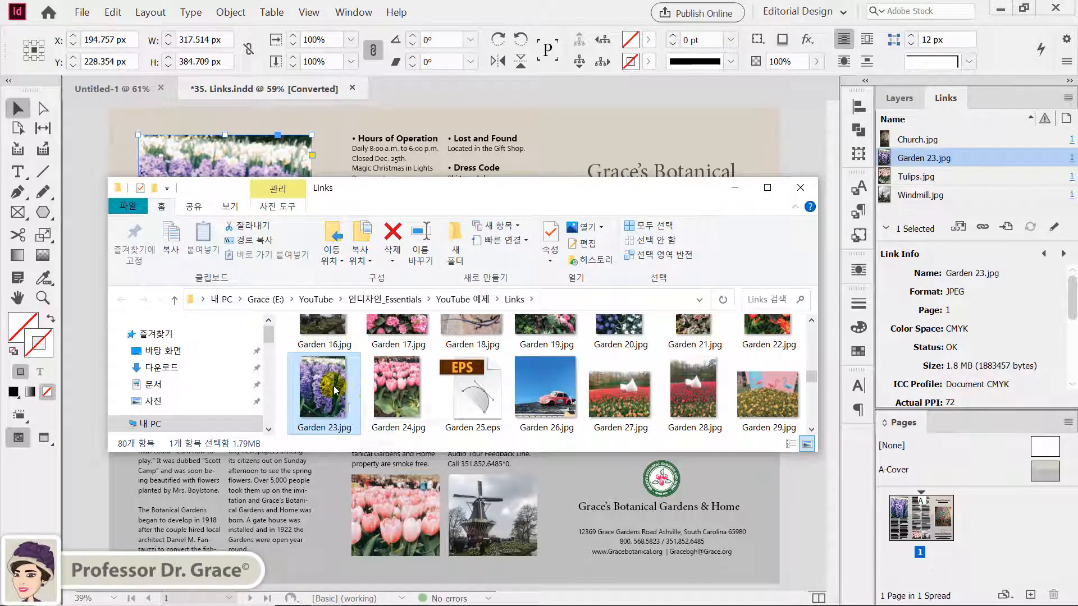
{"action": "left_click", "coordinate": [802, 188]}
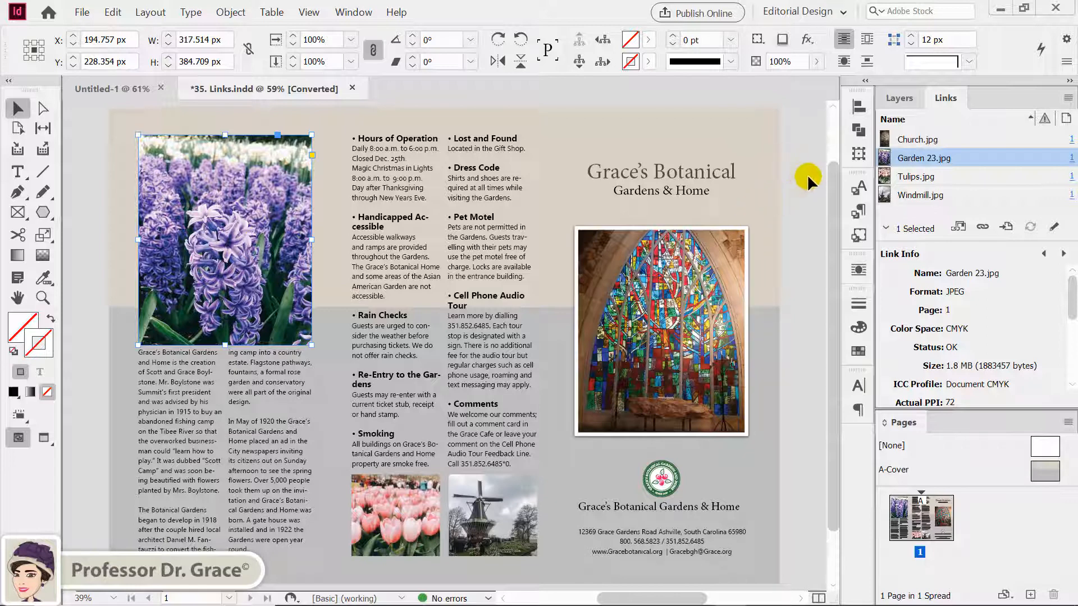
Review the link information of Church.jpg, Garden 23.jpg, Tulips.jpg and Windmill.jpg one after another
{"action": "left_click", "coordinate": [959, 139]}
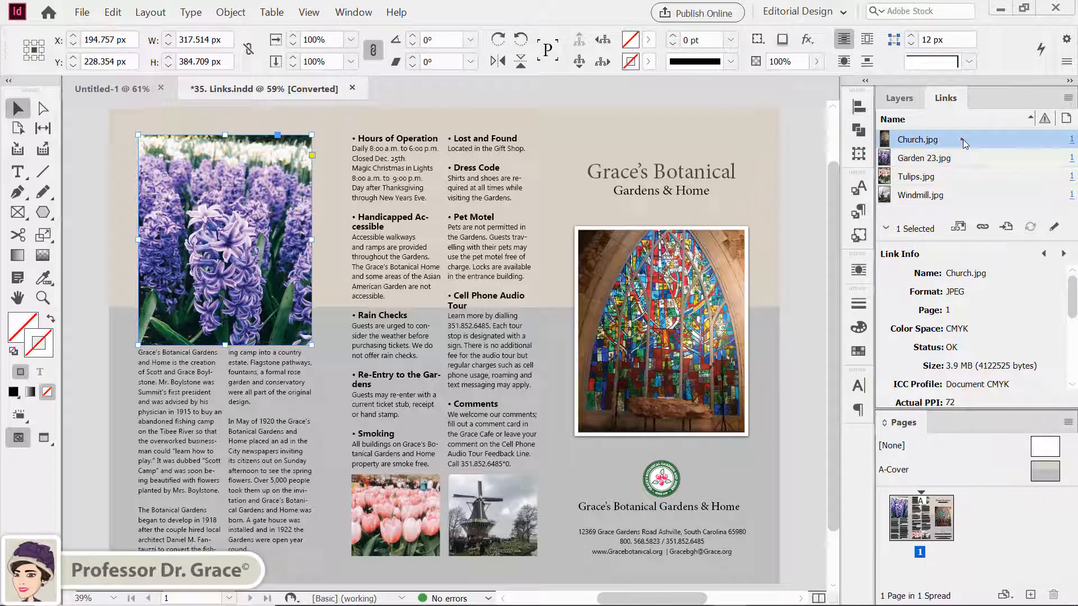
{"action": "left_click", "coordinate": [1003, 158]}
{"action": "left_click", "coordinate": [1002, 177]}
{"action": "left_click", "coordinate": [1003, 197]}
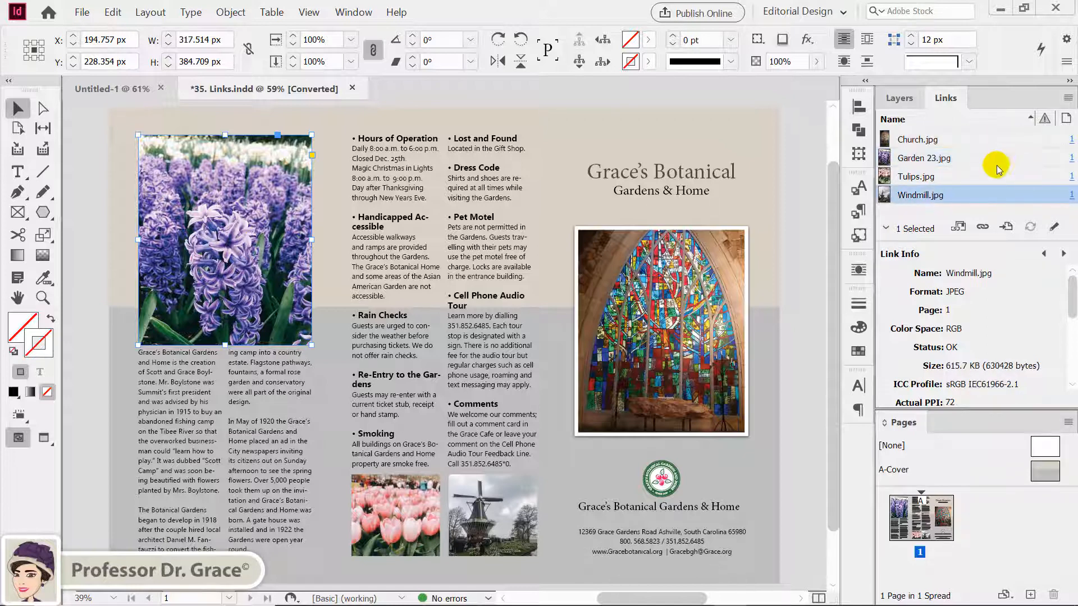
{"action": "left_click", "coordinate": [979, 140]}
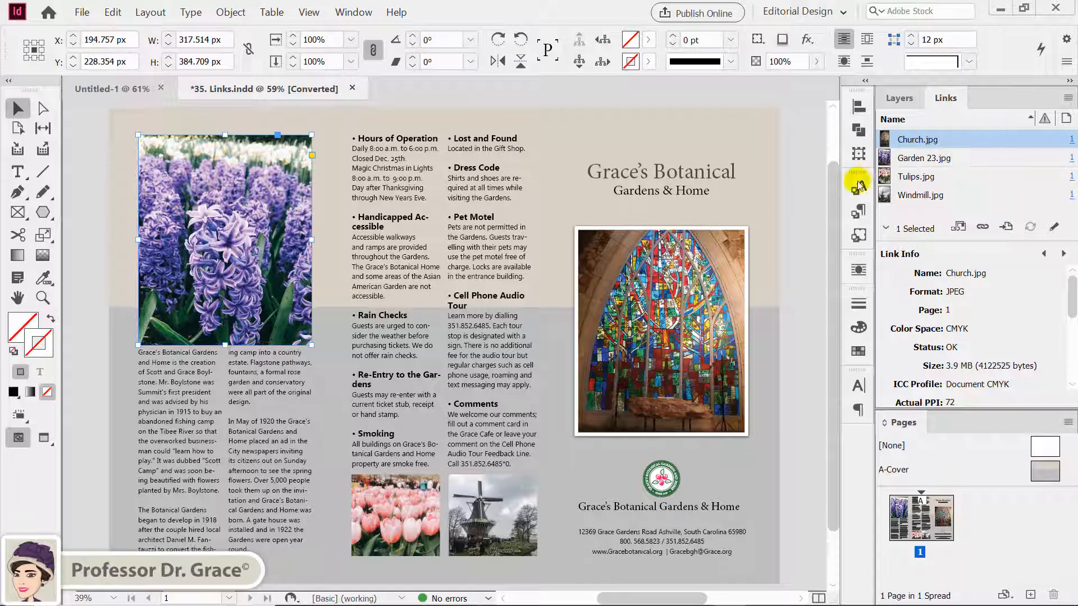
Select both the Garden 23.jpg and Church.jpg images on the page and embed their links in the document
{"action": "left_click", "coordinate": [789, 217]}
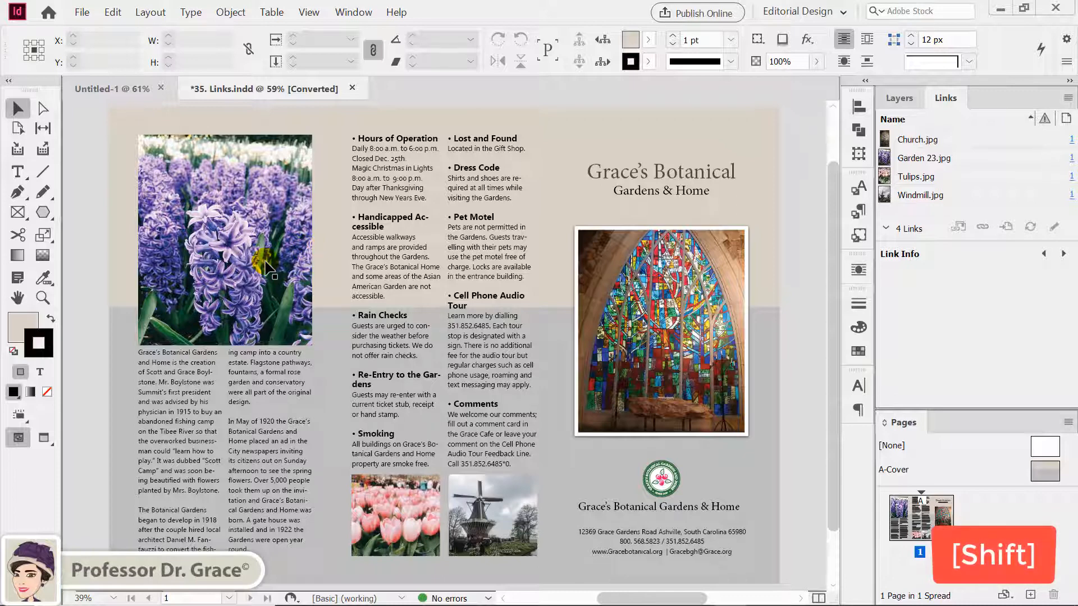
{"action": "left_click", "coordinate": [267, 269]}
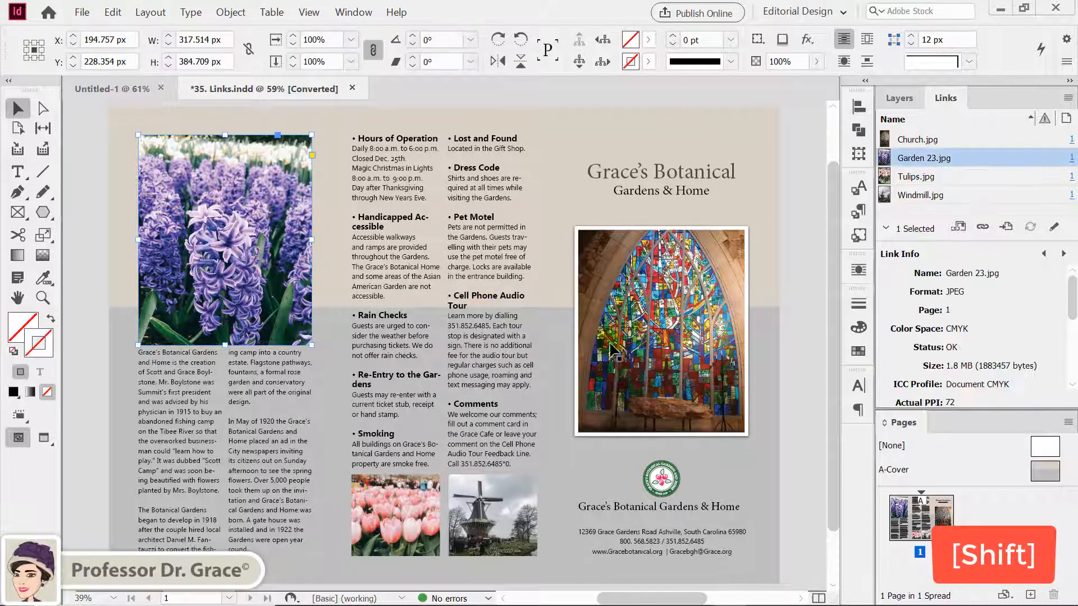
{"action": "left_click", "coordinate": [629, 355], "text": "shift"}
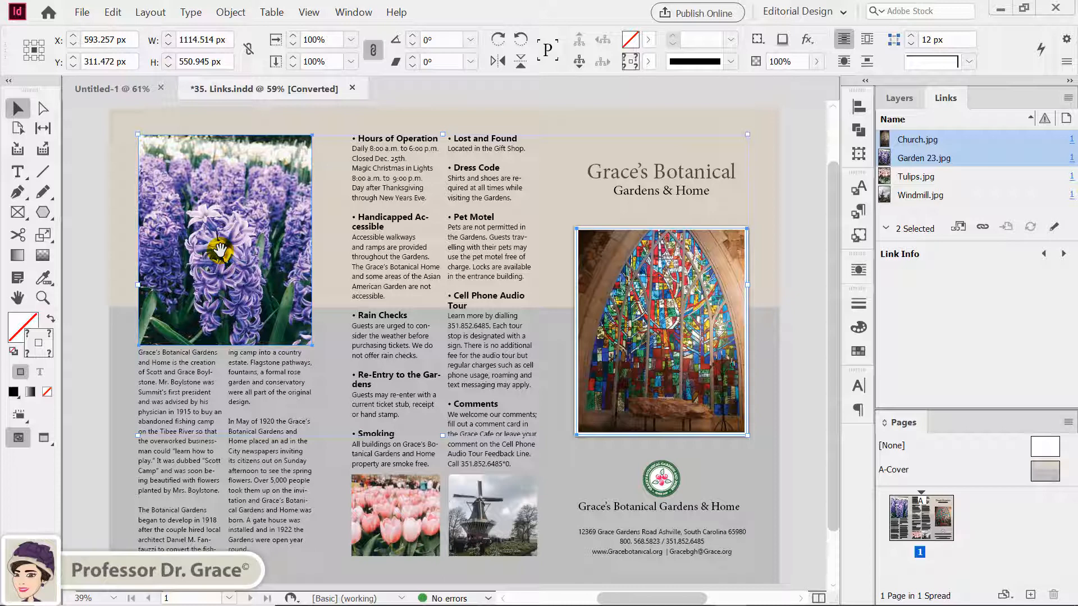
{"action": "left_click", "coordinate": [1070, 98]}
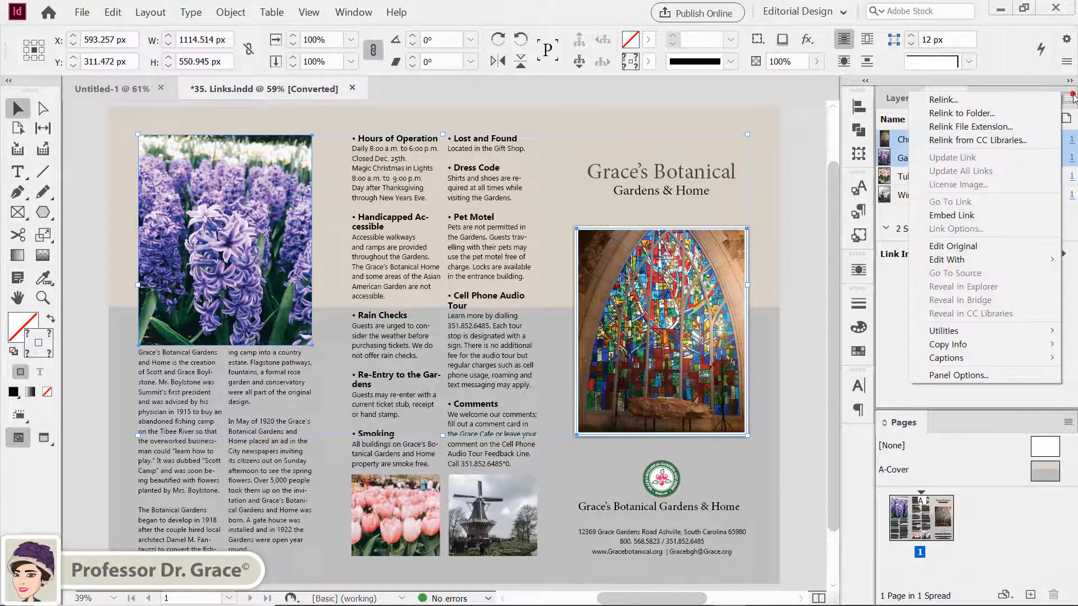
{"action": "left_click", "coordinate": [979, 216]}
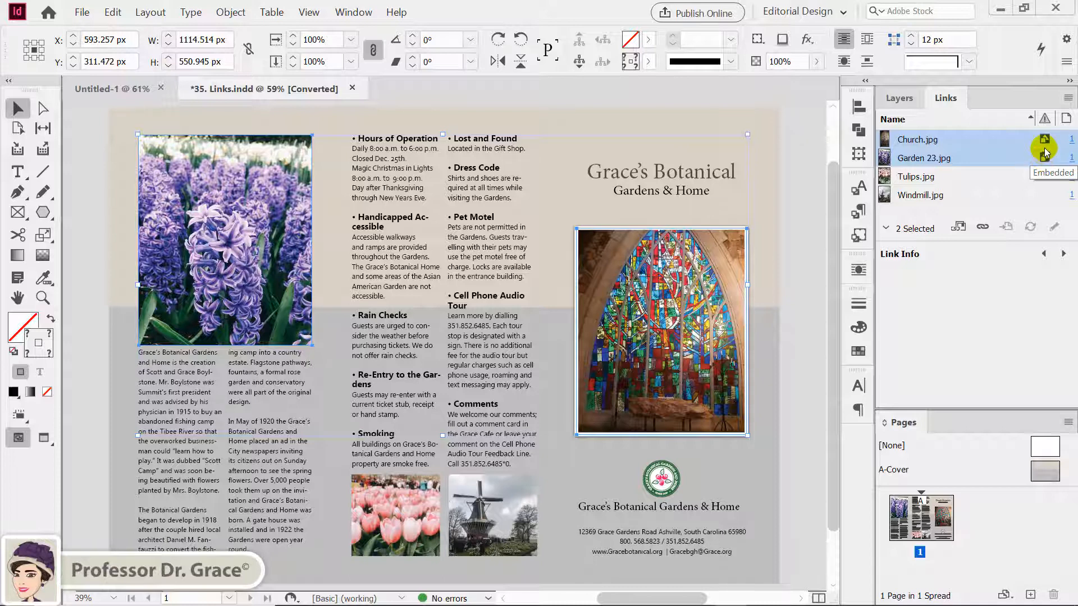
Unembed Church.jpg and Garden 23.jpg, linking them back to their original files, and deselect the images
{"action": "left_click", "coordinate": [1068, 98]}
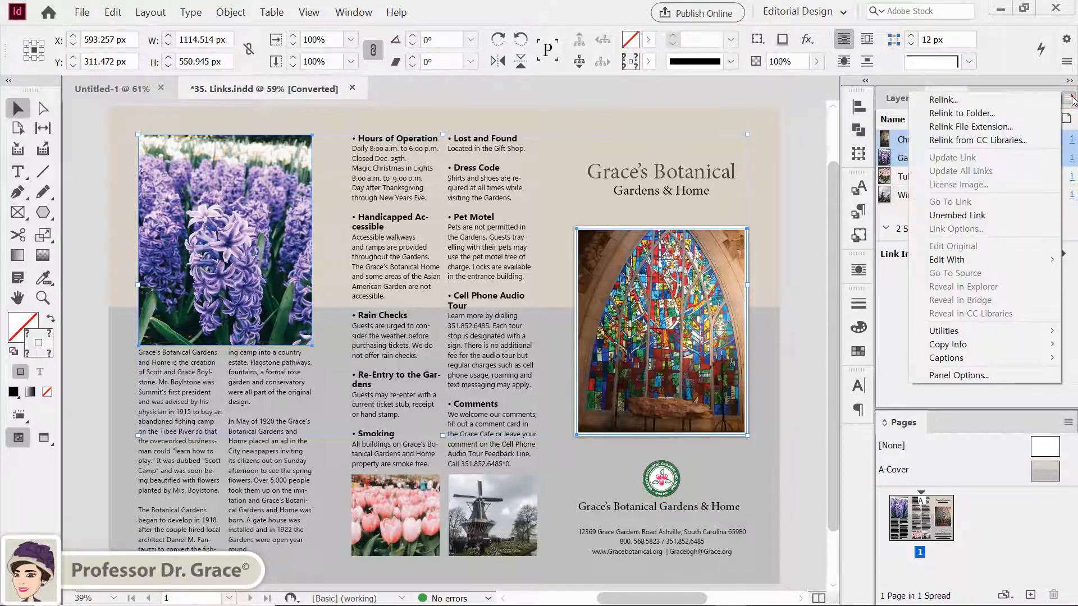
{"action": "left_click", "coordinate": [1011, 216]}
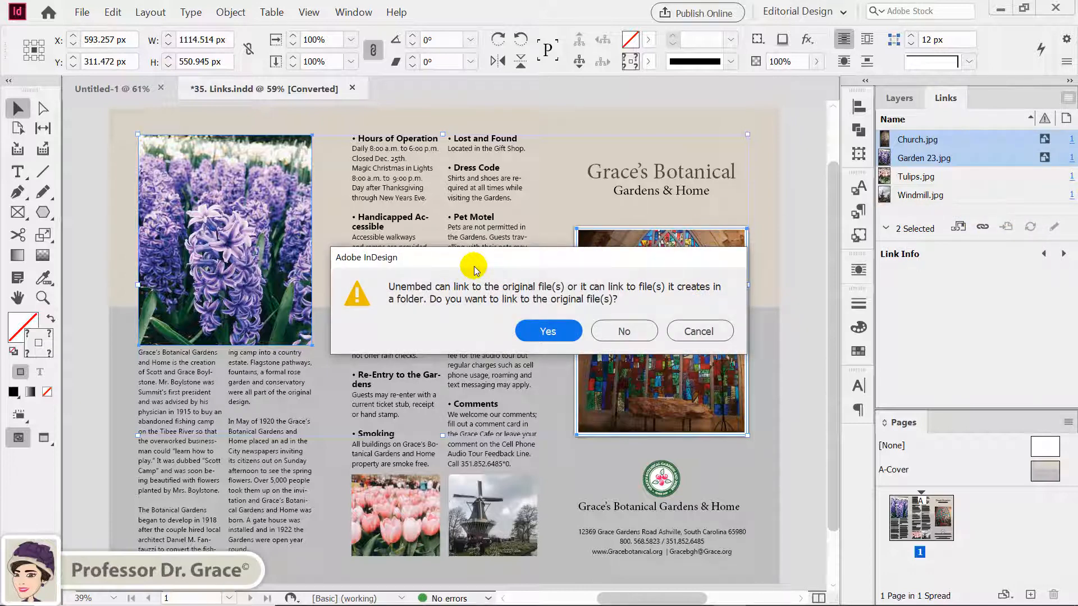
{"action": "left_click", "coordinate": [542, 333]}
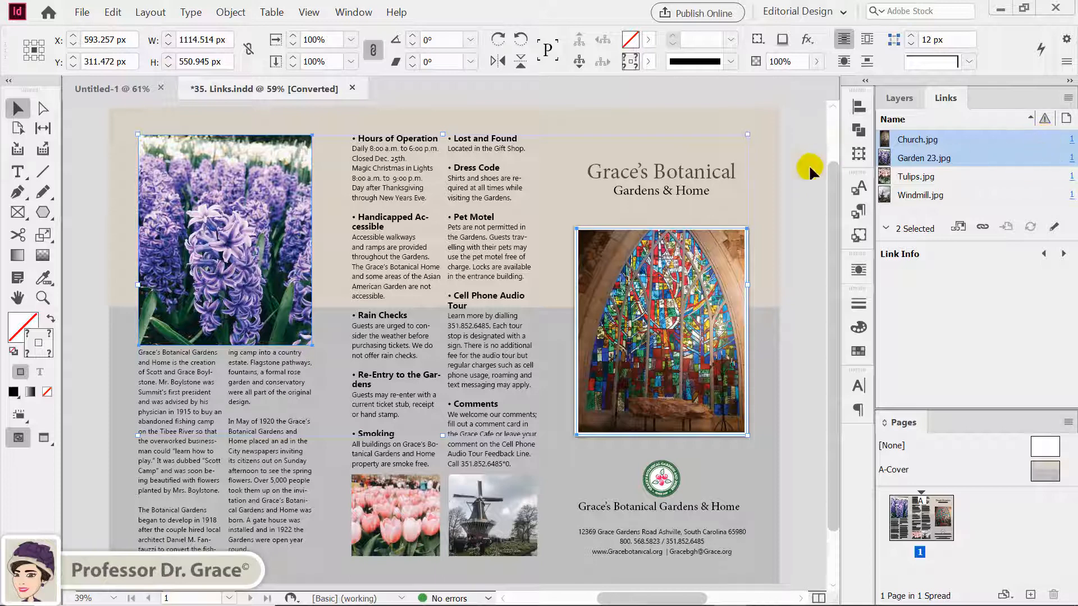
{"action": "left_click", "coordinate": [787, 189]}
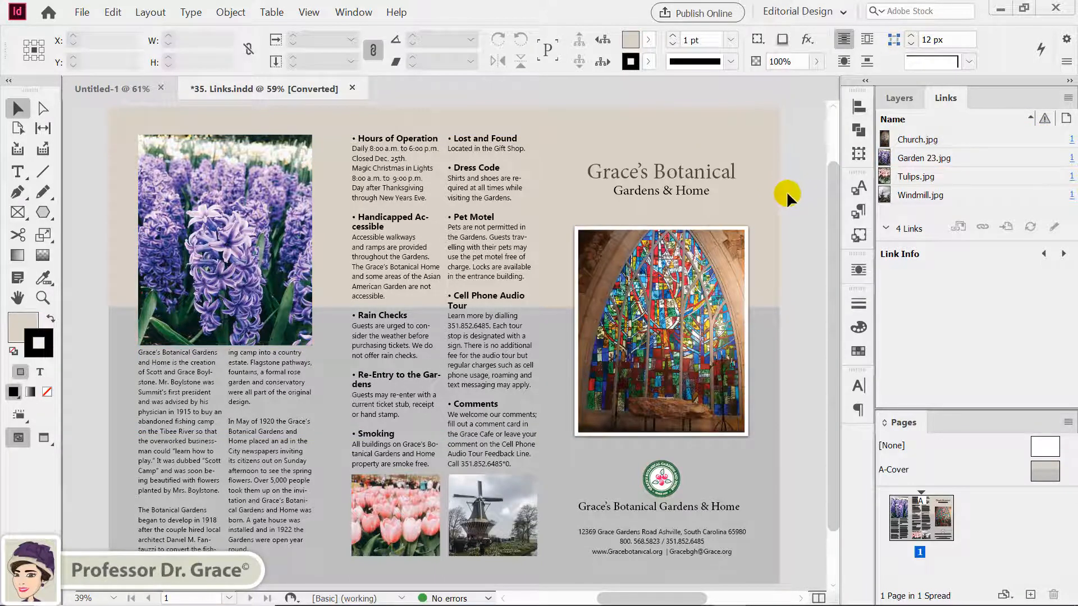
Open the original of the Tulips.jpg link with Edit Original and close the image viewer
{"action": "left_click", "coordinate": [928, 179]}
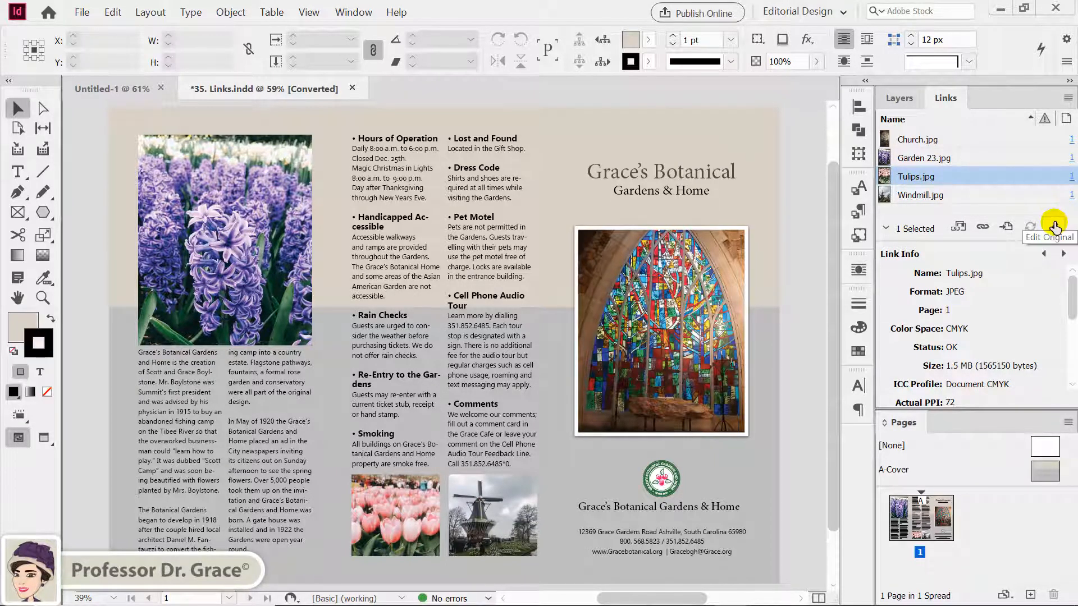
{"action": "left_click", "coordinate": [1054, 226]}
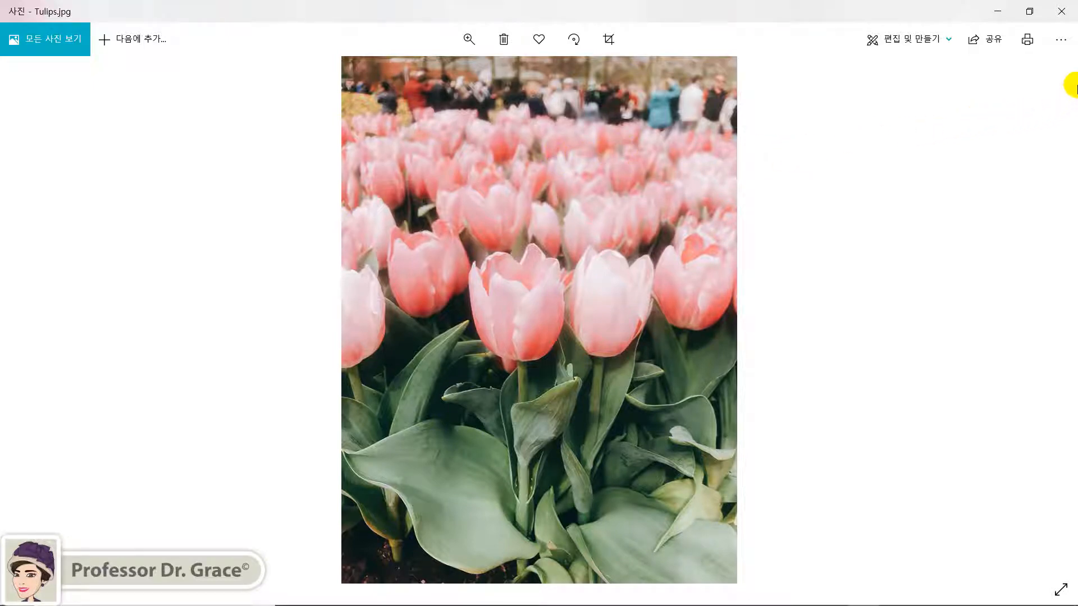
{"action": "left_click", "coordinate": [1062, 13]}
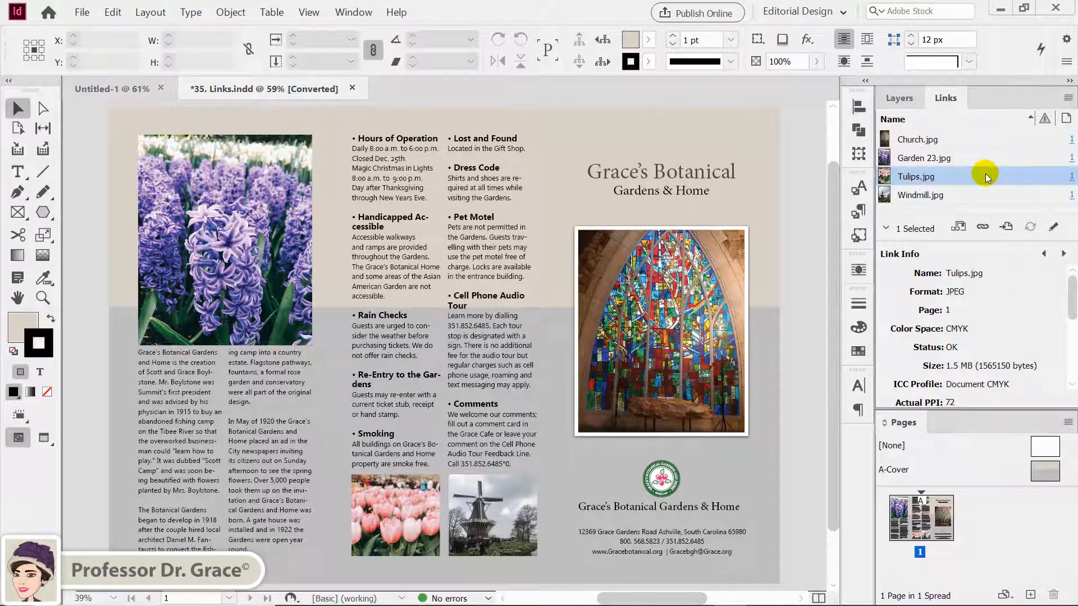
Open the linked Tulips.jpg for editing in Adobe Photoshop and convert it to RGB Color mode
{"action": "left_click", "coordinate": [1068, 99]}
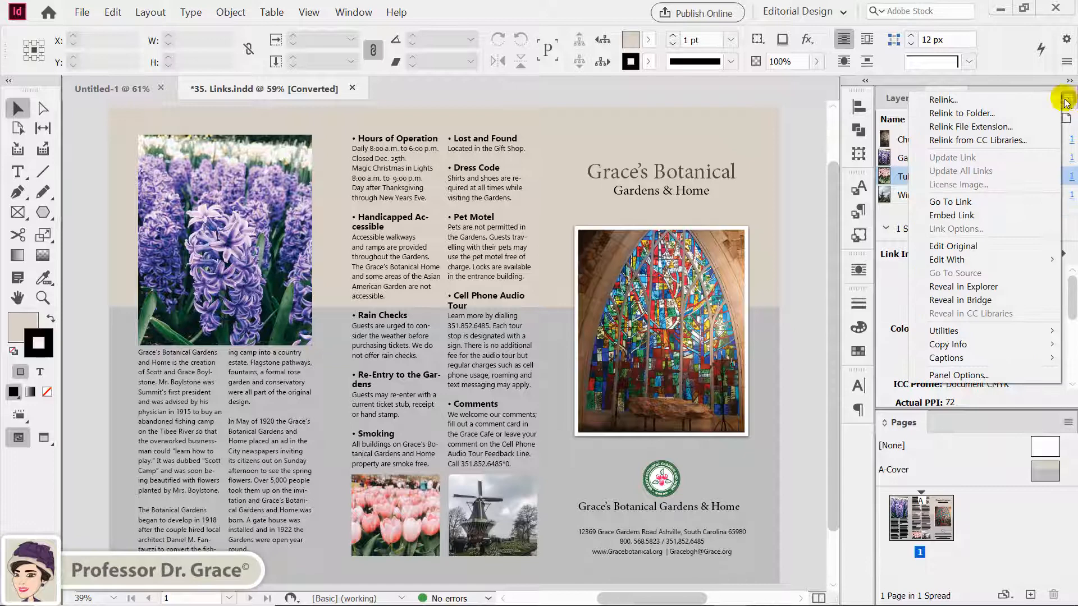
{"action": "mouse_move", "coordinate": [994, 260]}
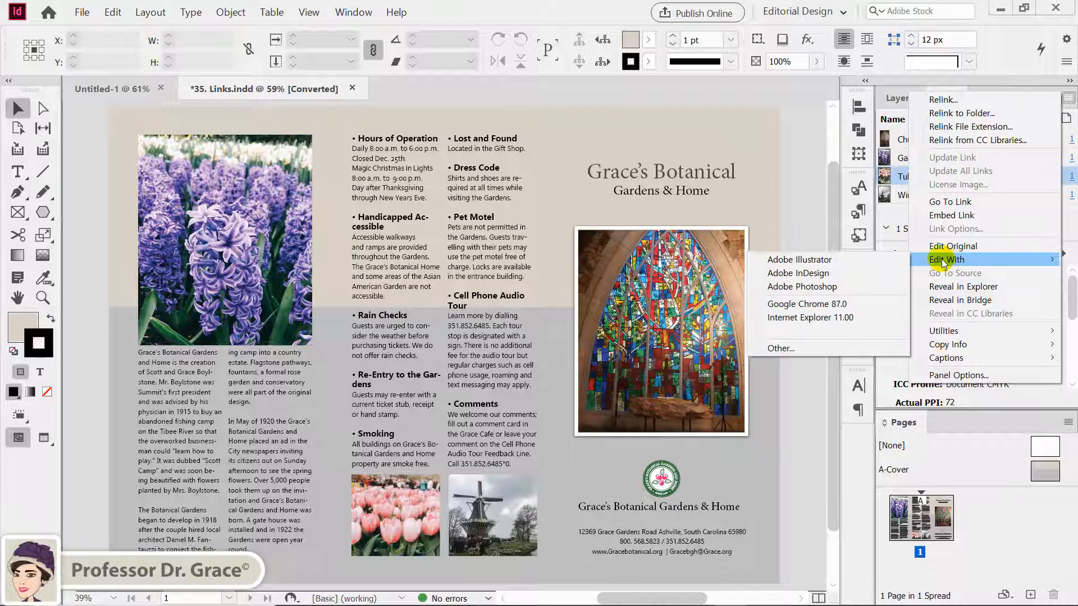
{"action": "left_click", "coordinate": [803, 288]}
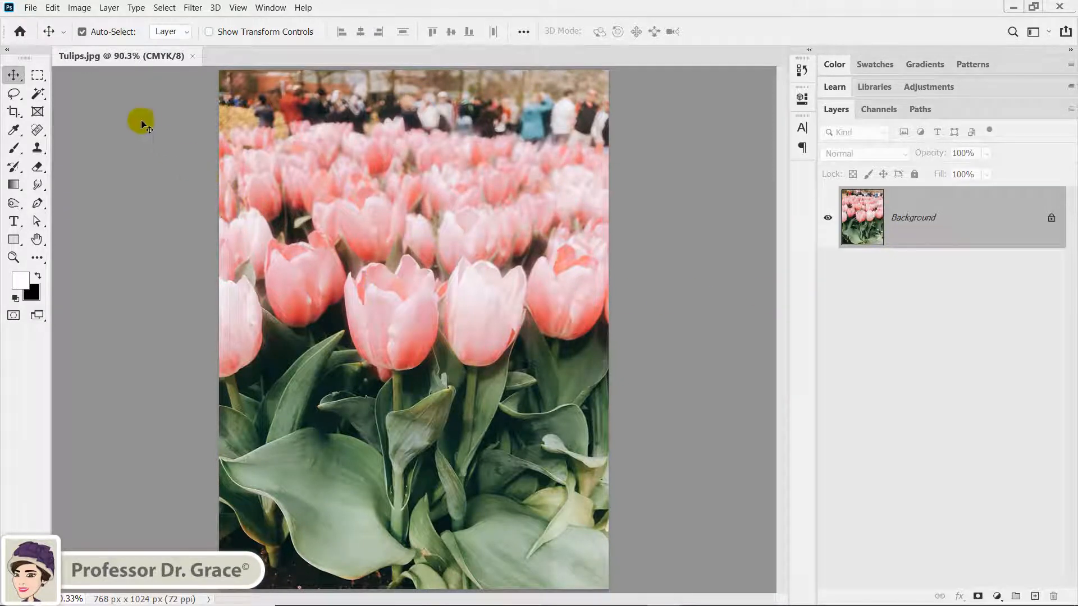
{"action": "left_click", "coordinate": [79, 7]}
{"action": "mouse_move", "coordinate": [93, 25]}
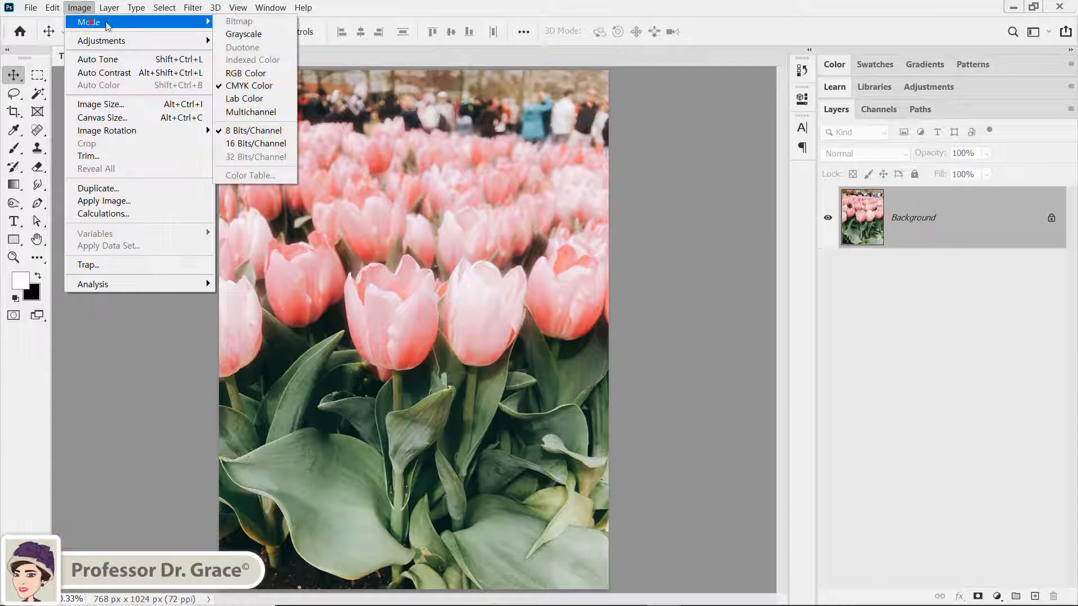
{"action": "left_click", "coordinate": [259, 74]}
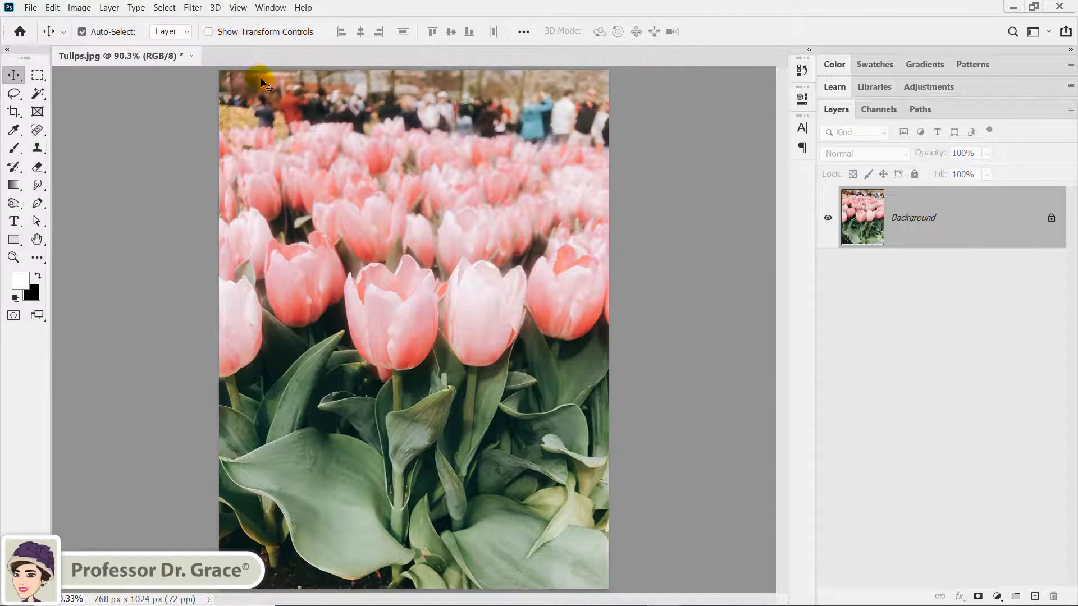
Apply the Filter Gallery's Grain texture to the tulips image with intensity 40, contrast 50 and Regular grain type
{"action": "left_click", "coordinate": [194, 8]}
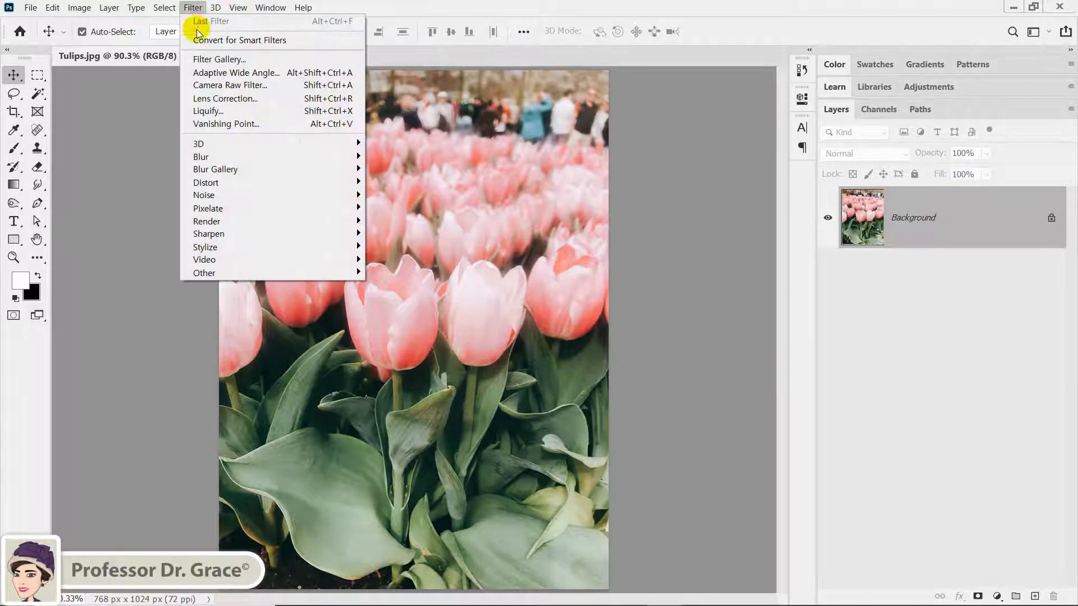
{"action": "left_click", "coordinate": [204, 58]}
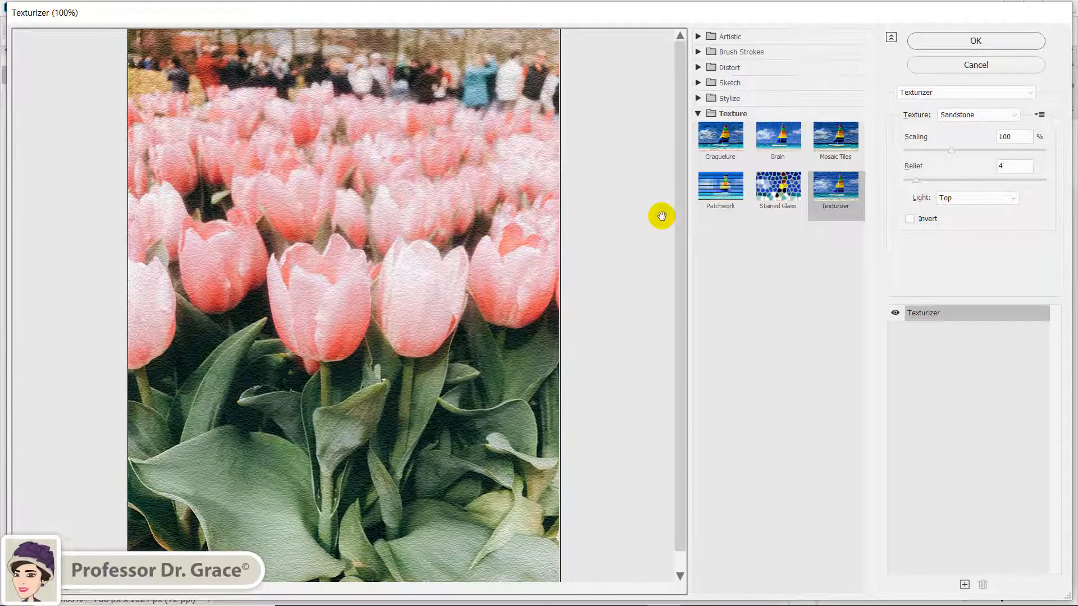
{"action": "left_click", "coordinate": [776, 191]}
{"action": "left_click", "coordinate": [783, 150]}
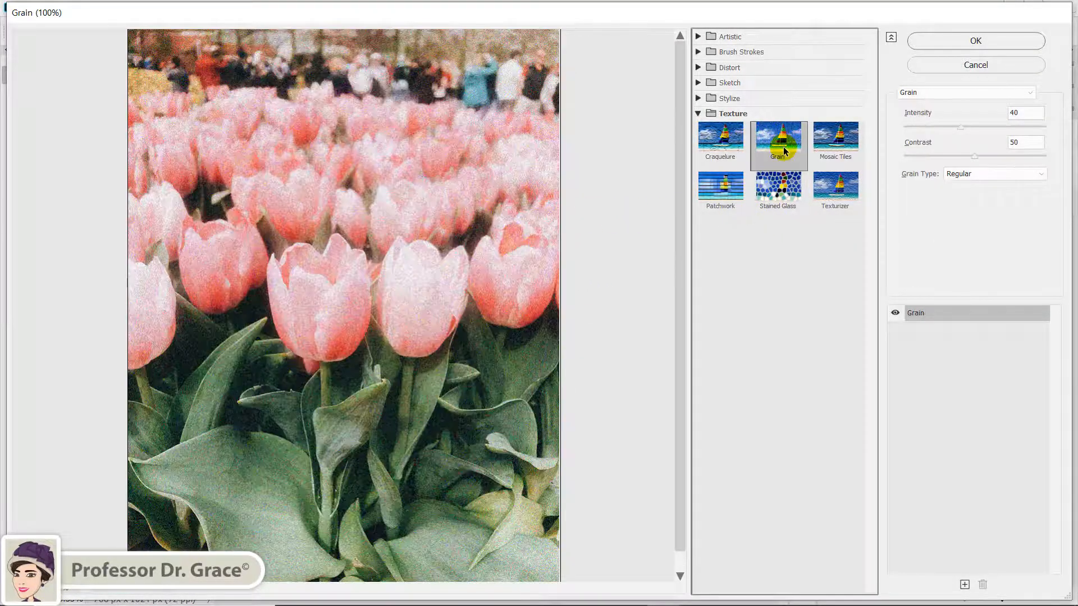
{"action": "left_click", "coordinate": [975, 41]}
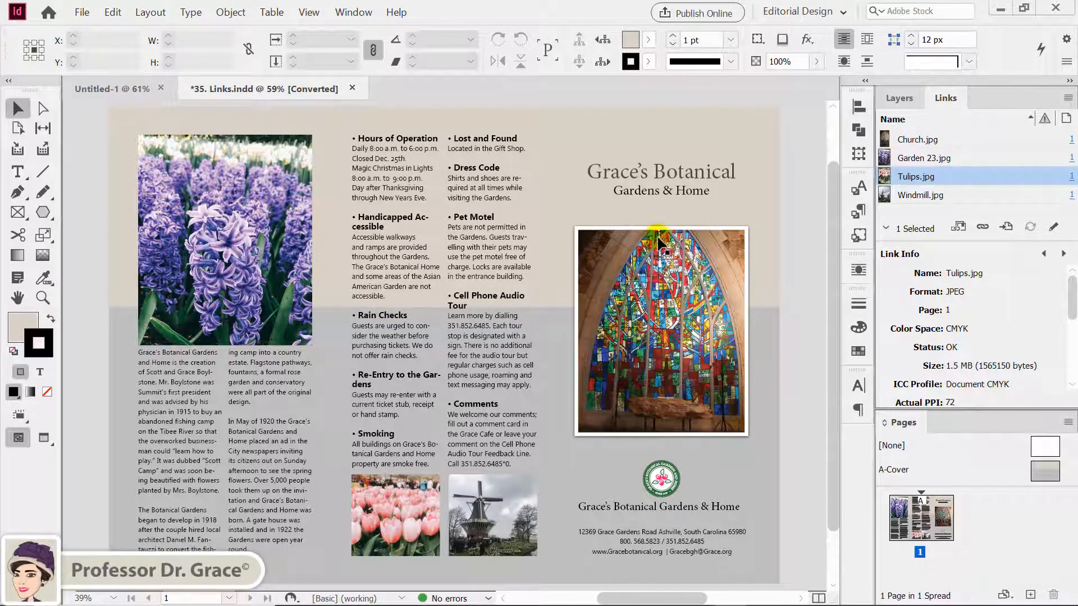
Open the display options for the Links list and try the Large Rows row size
{"action": "left_click", "coordinate": [1067, 98]}
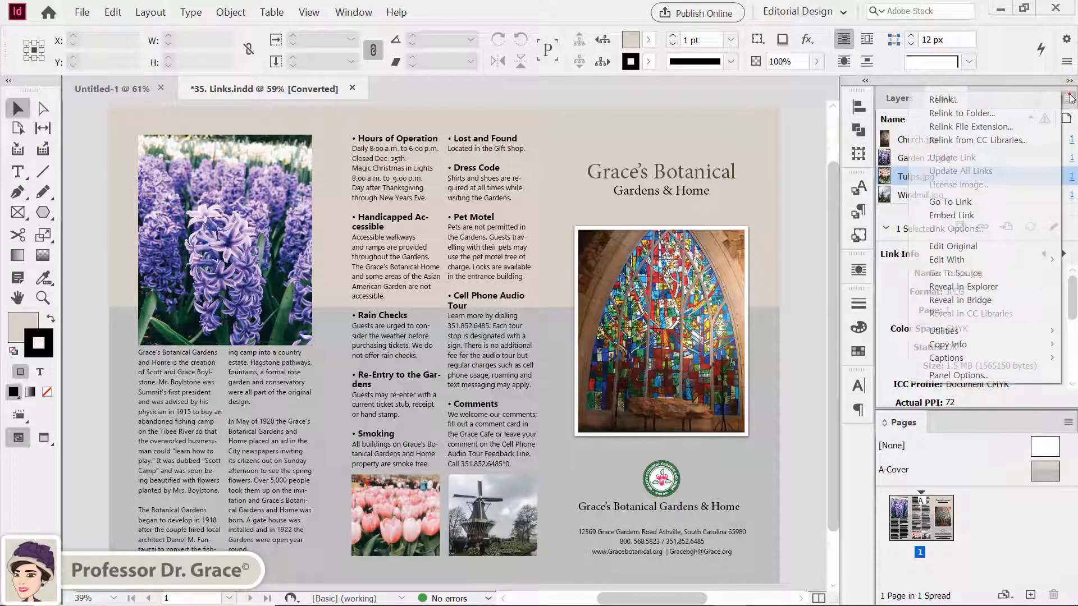
{"action": "left_click", "coordinate": [985, 376]}
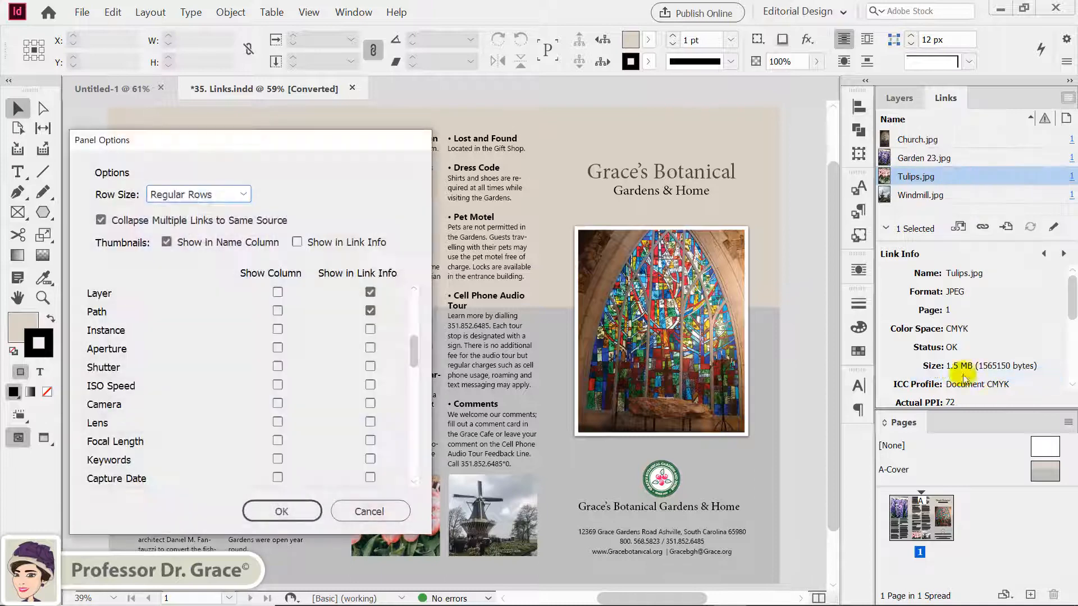
{"action": "left_click_drag", "start_coordinate": [267, 140], "coordinate": [471, 171]}
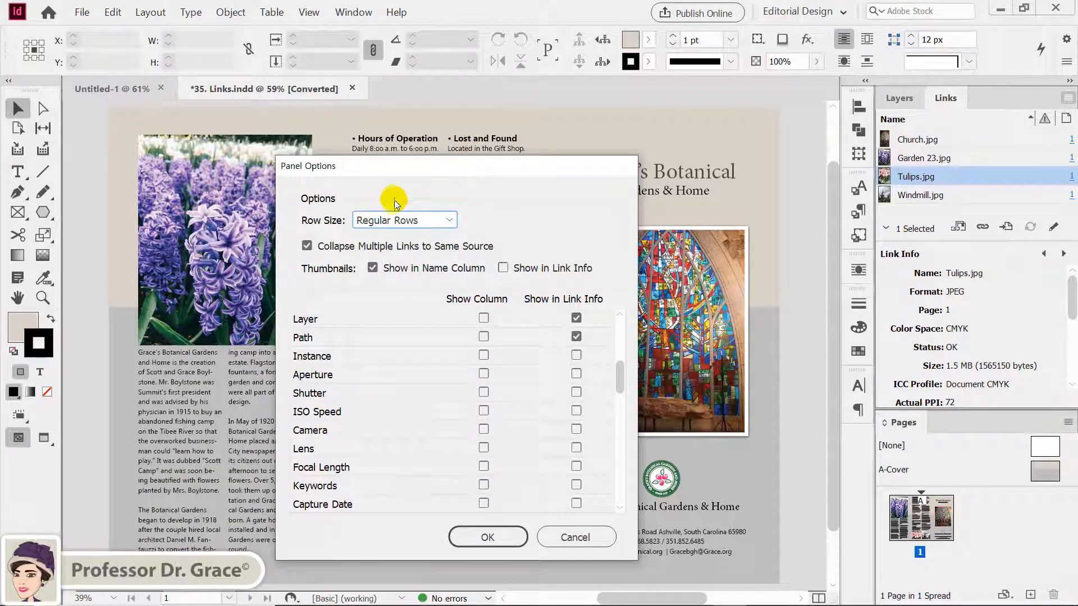
{"action": "left_click", "coordinate": [429, 220]}
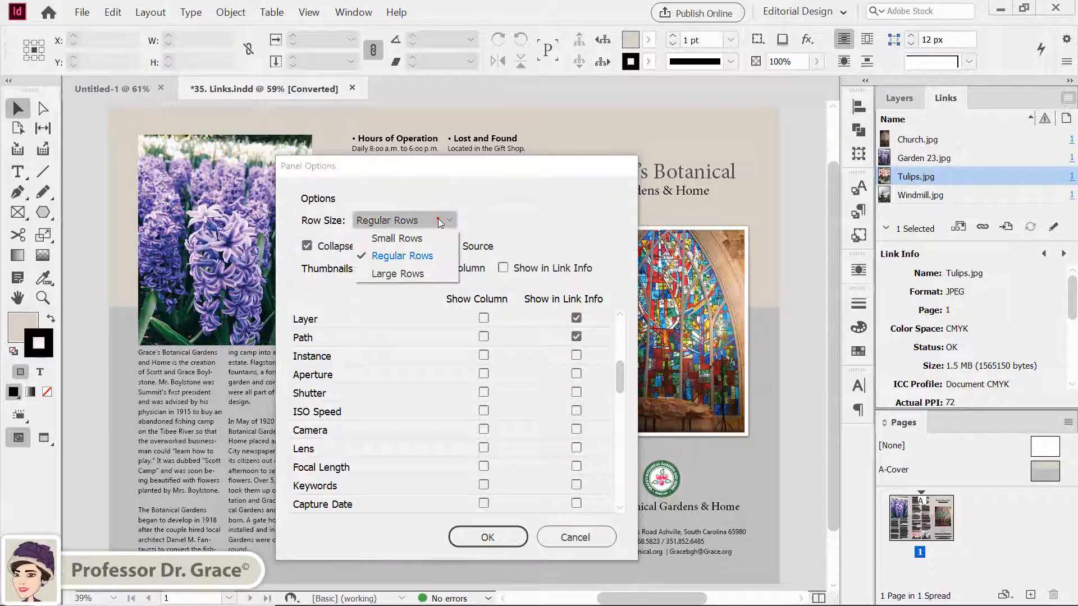
{"action": "left_click", "coordinate": [414, 277]}
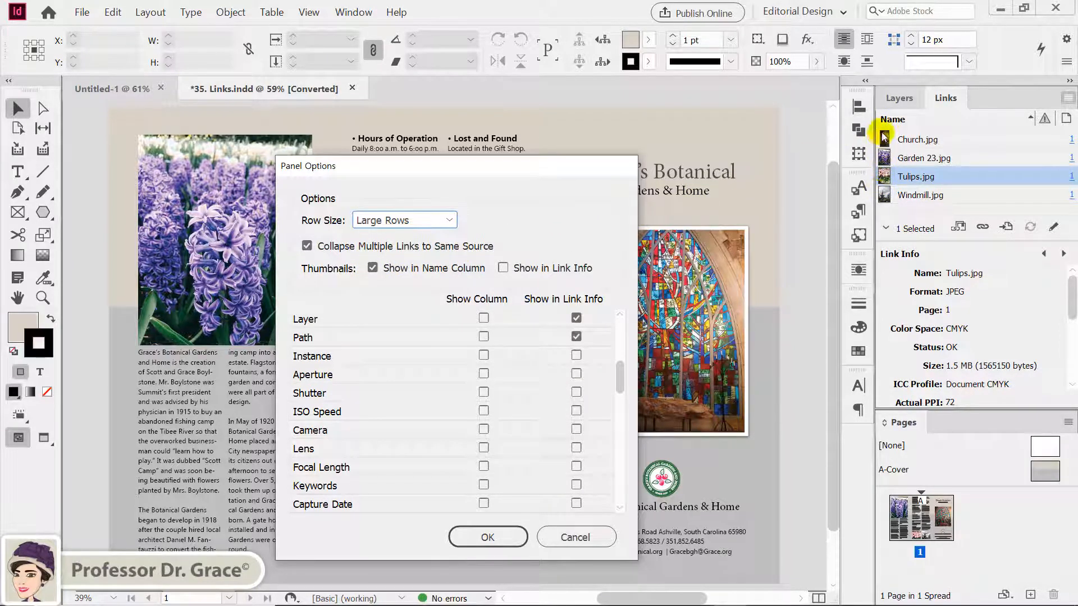
Try switching the link thumbnails off and on for the Name column and Link Info, ending with both enabled
{"action": "left_click", "coordinate": [372, 268]}
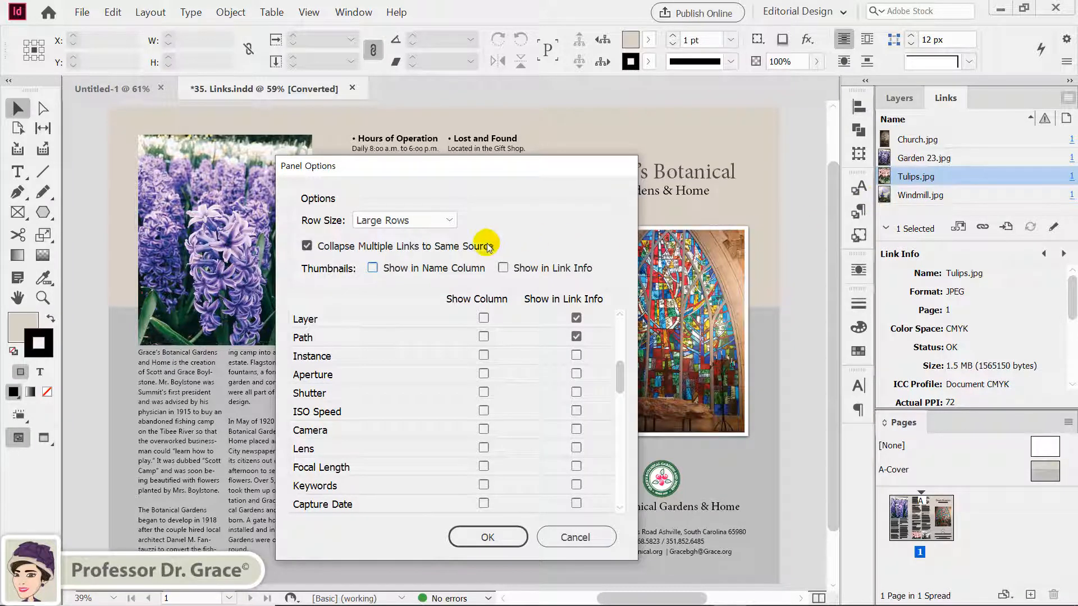
{"action": "left_click", "coordinate": [506, 269]}
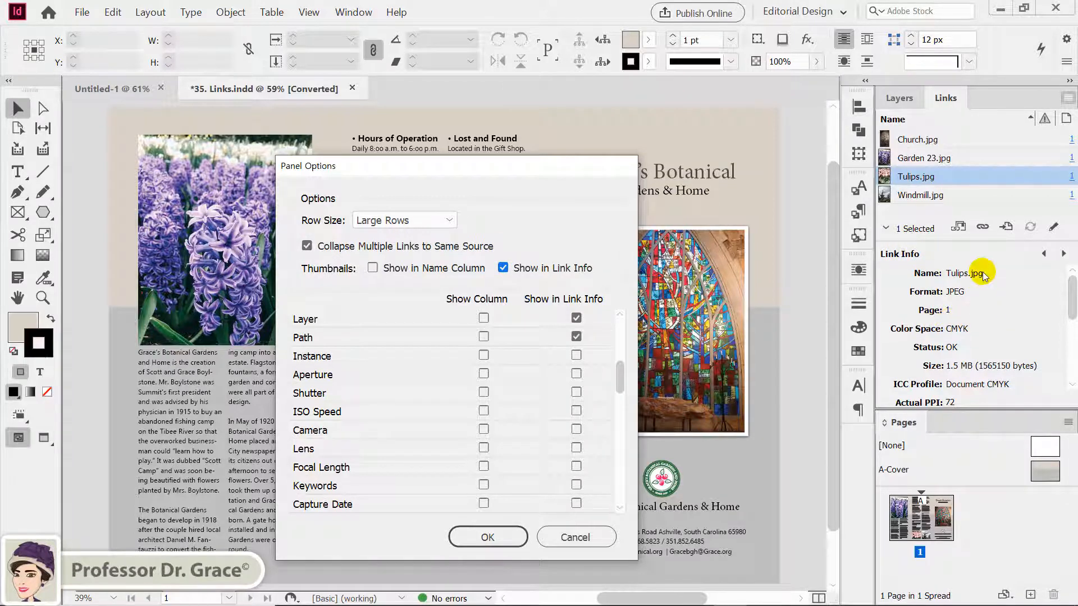
{"action": "left_click", "coordinate": [502, 268]}
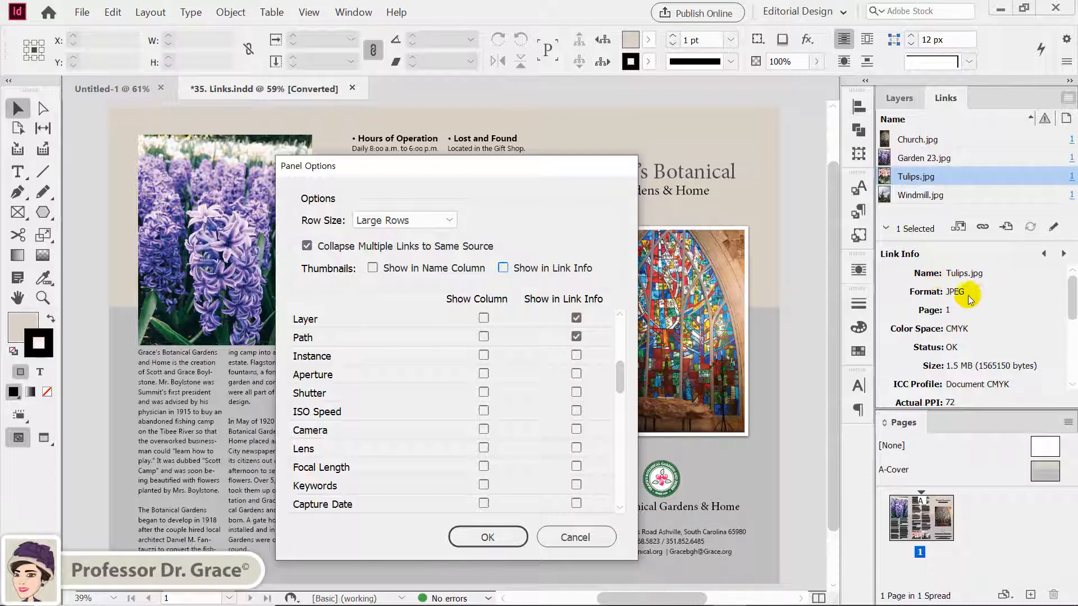
{"action": "left_click", "coordinate": [372, 268]}
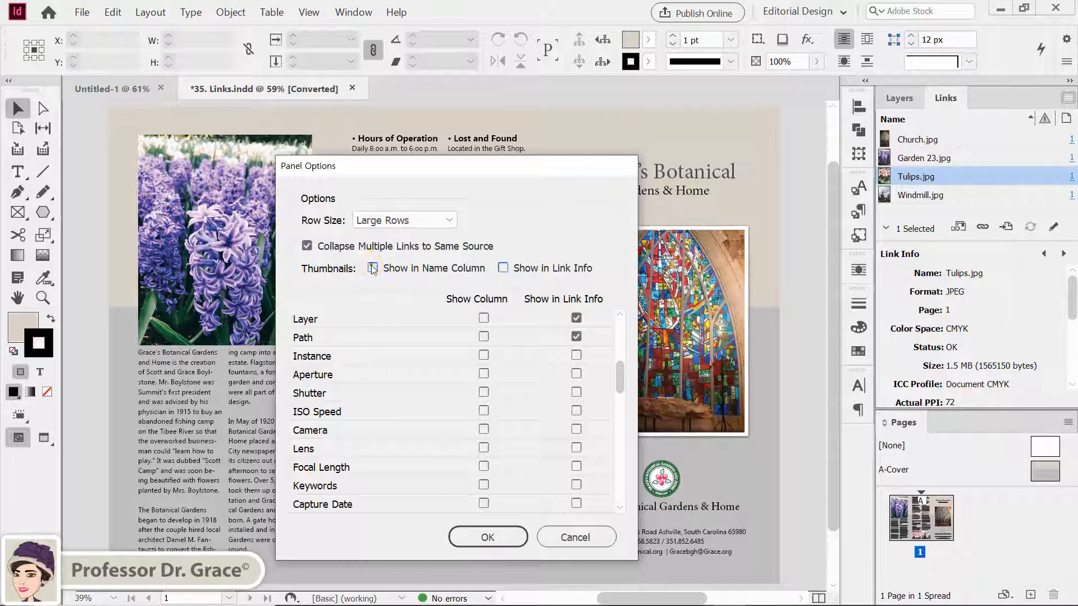
{"action": "left_click", "coordinate": [503, 268]}
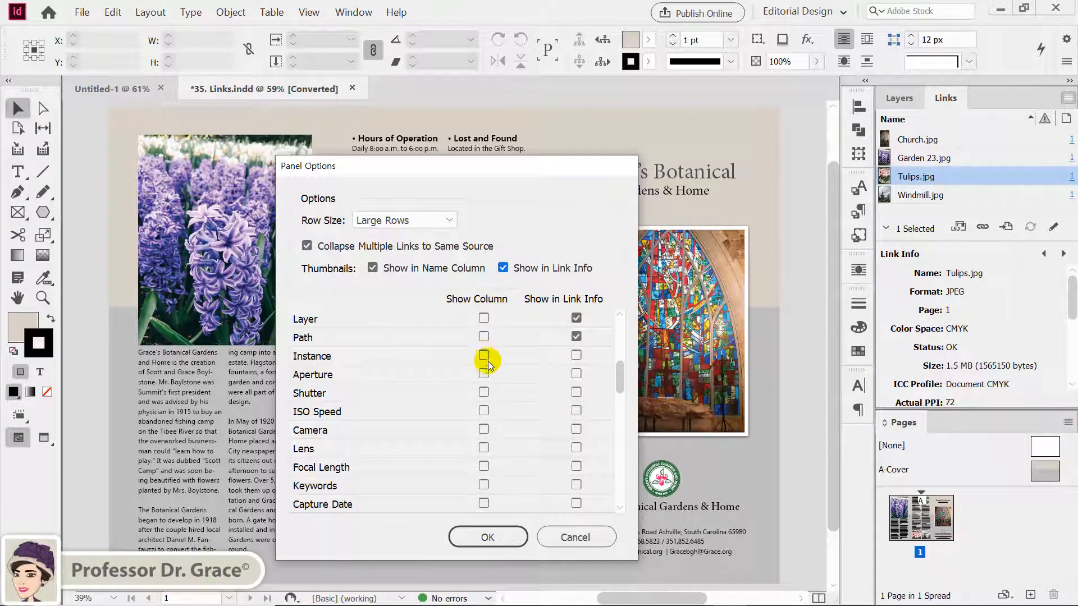
Review the attributes available for the link columns and Link Info, and cancel the display option changes
{"action": "scroll", "coordinate": [488, 363], "scroll_direction": "up", "scroll_amount": 5}
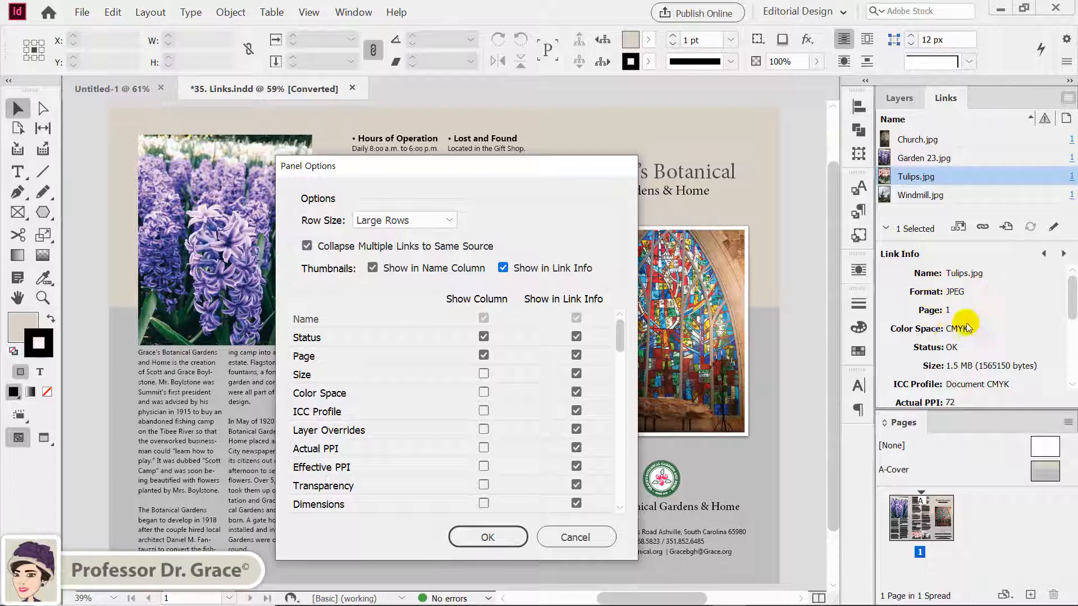
{"action": "scroll", "coordinate": [532, 442], "scroll_direction": "down", "scroll_amount": 4}
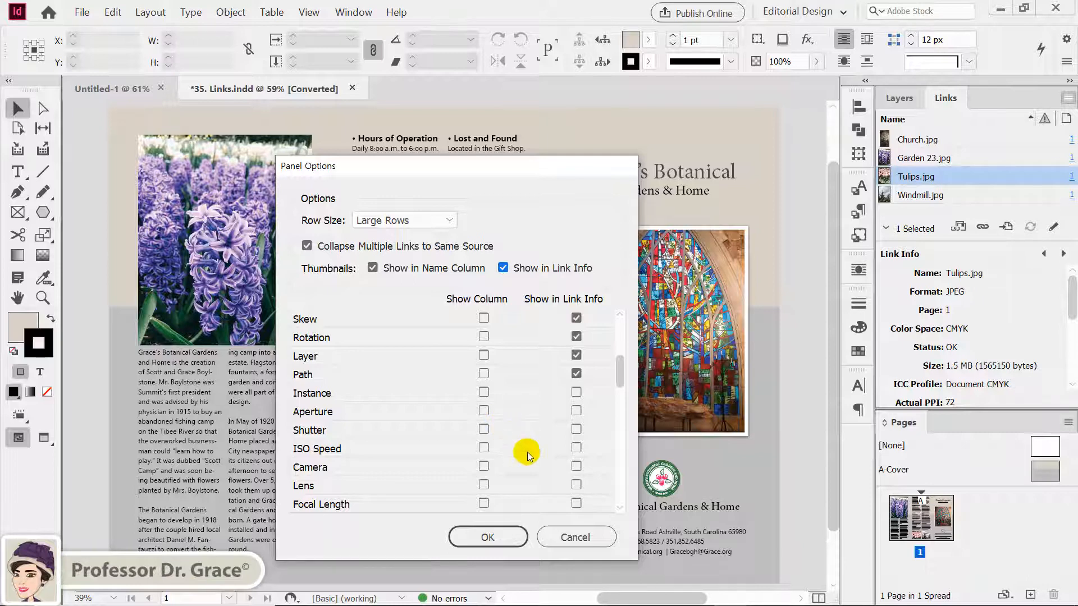
{"action": "left_click", "coordinate": [564, 535]}
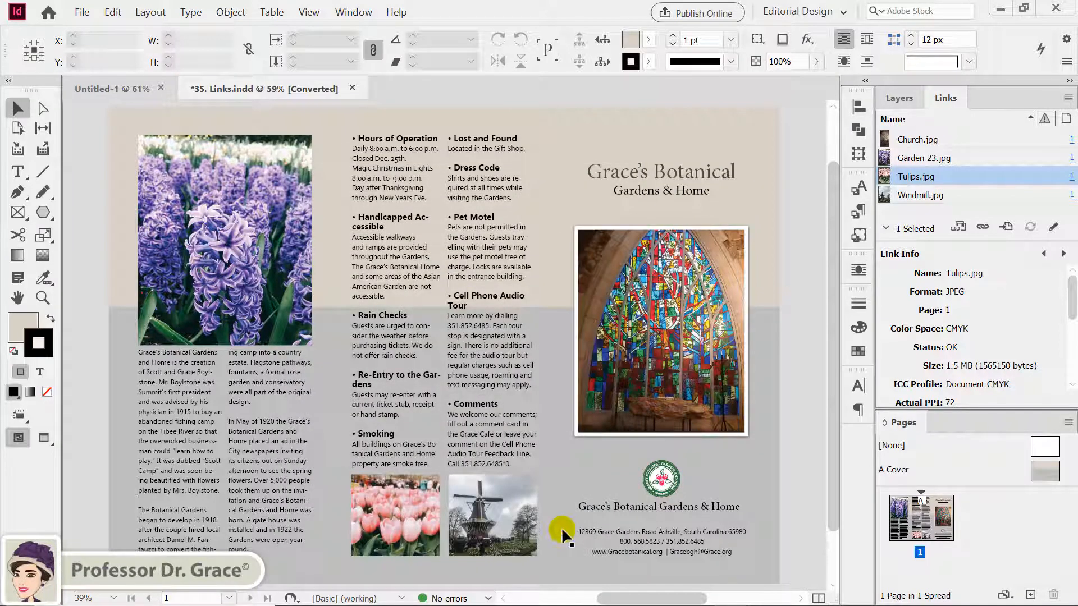